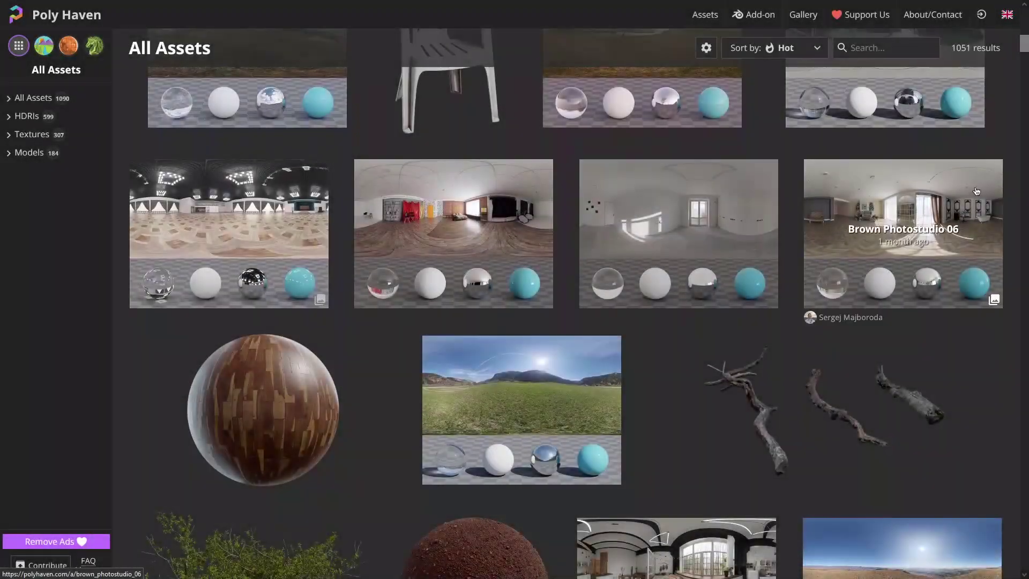
Step: Browse the list of all assets on the Poly Haven website
{"action": "scroll", "coordinate": [1018, 184], "scroll_direction": "down", "scroll_amount": 1}
{"action": "scroll", "coordinate": [1019, 185], "scroll_direction": "down", "scroll_amount": 15}
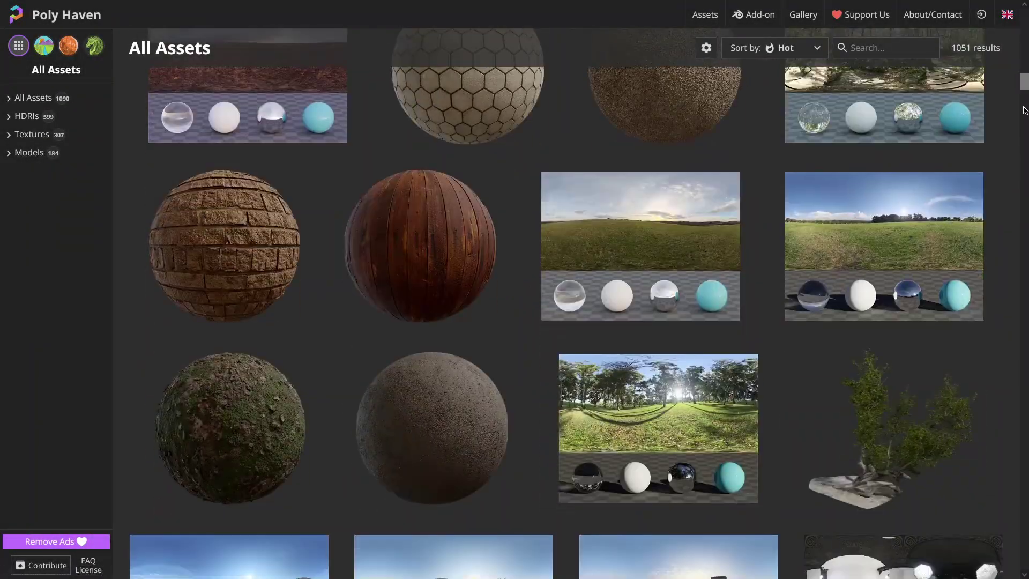
{"action": "scroll", "coordinate": [1023, 110], "scroll_direction": "down", "scroll_amount": 15}
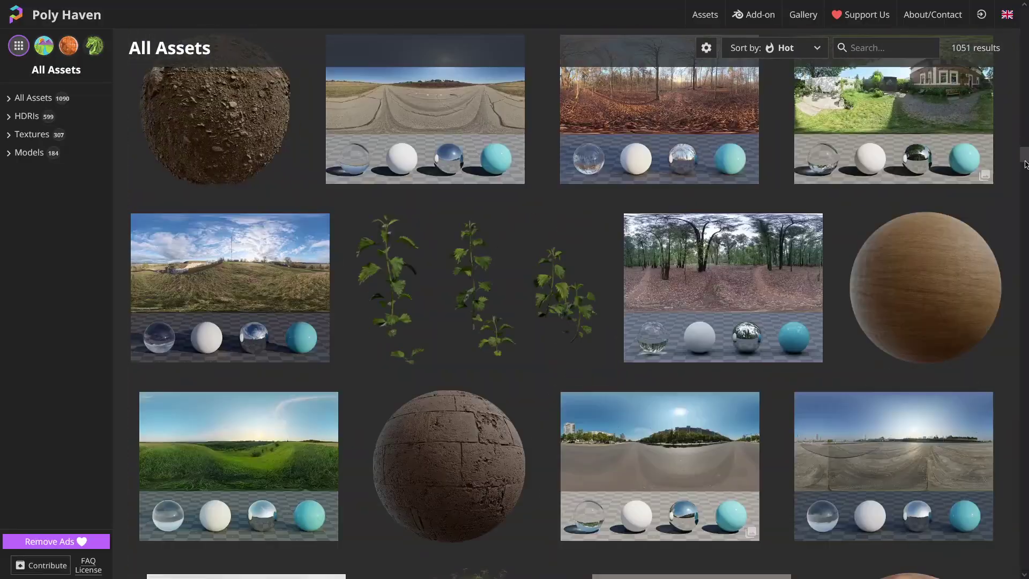
{"action": "left_click_drag", "start_coordinate": [1024, 164], "coordinate": [1025, 235]}
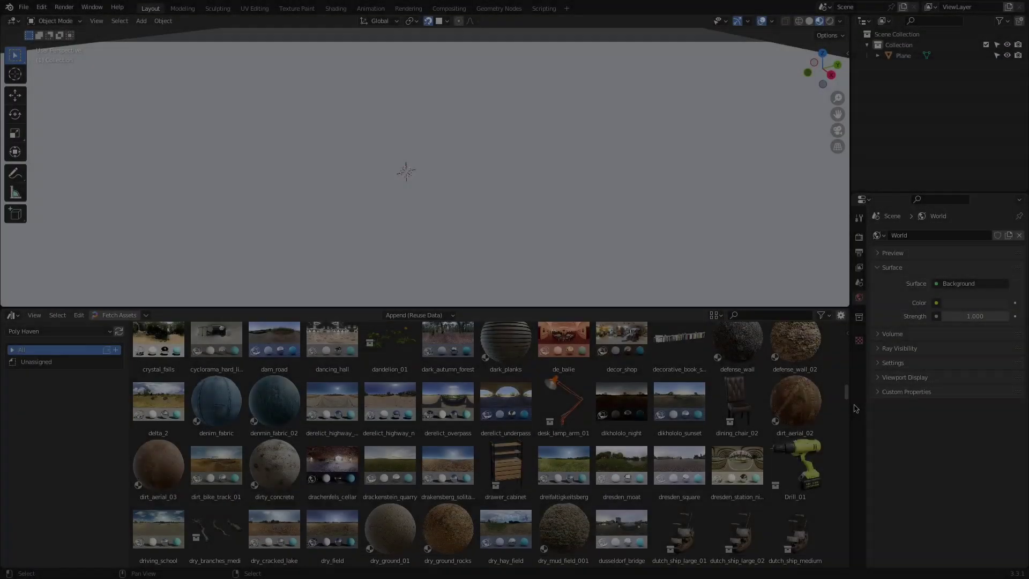
Step: In Blender, place the WoodenTable_01 and WoodenTable_02 models from the Poly Haven library on the white plane
{"action": "left_click_drag", "start_coordinate": [856, 408], "coordinate": [858, 575]}
{"action": "middle_click_drag", "start_coordinate": [442, 130], "coordinate": [551, 140]}
{"action": "left_click_drag", "start_coordinate": [390, 465], "coordinate": [668, 182]}
{"action": "scroll", "coordinate": [668, 182], "scroll_direction": "down", "scroll_amount": 4}
{"action": "key", "text": "g"}
{"action": "left_click", "coordinate": [483, 150]}
{"action": "middle_click_drag", "start_coordinate": [482, 150], "coordinate": [432, 158]}
Step: Place the wooden_bucket_02 model on top of the long wooden table
{"action": "scroll", "coordinate": [431, 158], "scroll_direction": "up", "scroll_amount": 3}
{"action": "left_click_drag", "start_coordinate": [332, 403], "coordinate": [401, 166]}
{"action": "scroll", "coordinate": [345, 423], "scroll_direction": "up", "scroll_amount": 5}
Step: Add the wheelchair_01 model and position it on the floor beside the long table
{"action": "scroll", "coordinate": [345, 427], "scroll_direction": "up", "scroll_amount": 2}
{"action": "left_click_drag", "start_coordinate": [448, 448], "coordinate": [107, 177]}
{"action": "key", "text": "g"}
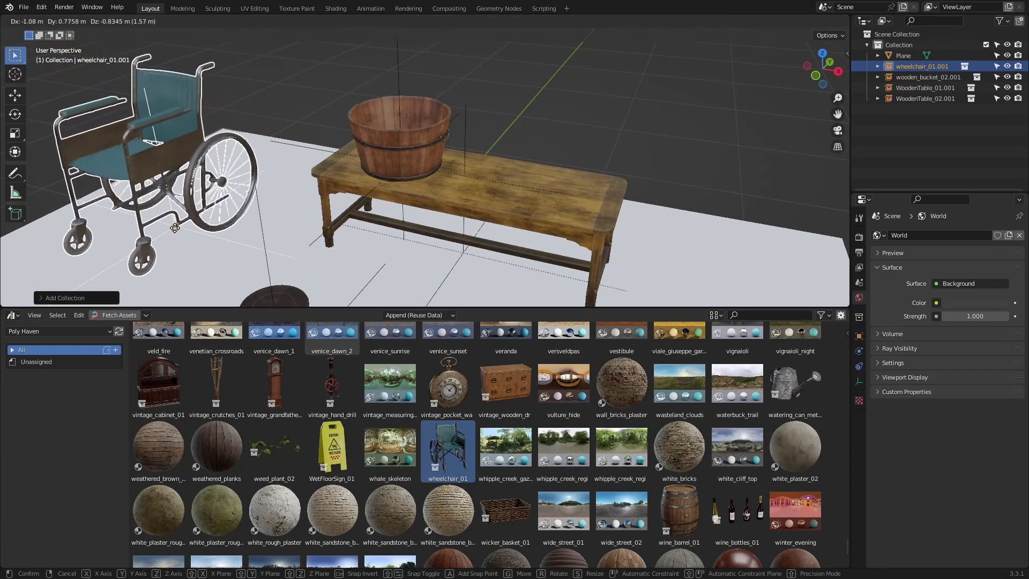
{"action": "left_click", "coordinate": [134, 172]}
Step: Place the vintage_pocket_watch model on the seat of the round stool
{"action": "middle_click_drag", "start_coordinate": [402, 161], "coordinate": [332, 81], "text": "shift"}
{"action": "scroll", "coordinate": [448, 448], "scroll_direction": "up", "scroll_amount": 1}
{"action": "left_click_drag", "start_coordinate": [448, 429], "coordinate": [450, 158]}
{"action": "scroll", "coordinate": [454, 151], "scroll_direction": "down", "scroll_amount": 5}
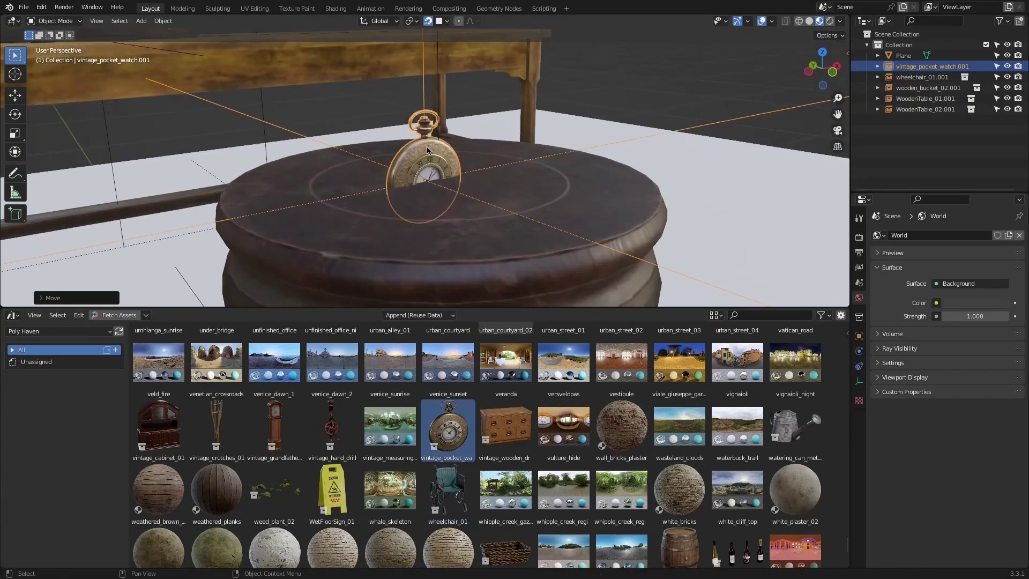
Step: Add the vintage_cabinet_01 model and position it on the floor near the stool and bench
{"action": "scroll", "coordinate": [455, 151], "scroll_direction": "down", "scroll_amount": 3}
{"action": "scroll", "coordinate": [448, 482], "scroll_direction": "up", "scroll_amount": 2}
{"action": "left_click_drag", "start_coordinate": [159, 530], "coordinate": [628, 156]}
{"action": "key", "text": "g"}
{"action": "left_click", "coordinate": [628, 156]}
{"action": "middle_click_drag", "start_coordinate": [628, 157], "coordinate": [562, 156]}
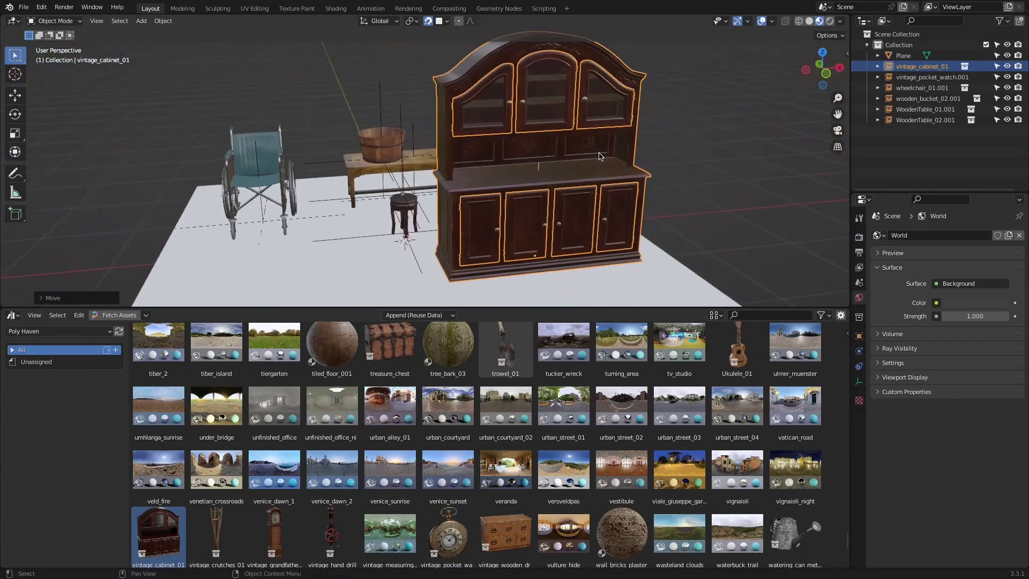
Step: Add the Ukulele_01 model and position it on the open floor in front of the furniture
{"action": "scroll", "coordinate": [737, 375], "scroll_direction": "up", "scroll_amount": 1}
{"action": "left_click_drag", "start_coordinate": [737, 389], "coordinate": [407, 289]}
{"action": "middle_click_drag", "start_coordinate": [386, 284], "coordinate": [423, 284]}
{"action": "key", "text": "g"}
{"action": "left_click", "coordinate": [424, 256]}
{"action": "key", "text": "KP_Decimal"}
Step: Add the trowel_01 model and position it on the floor between the ukulele and the cabinet
{"action": "scroll", "coordinate": [423, 284], "scroll_direction": "down", "scroll_amount": 4}
{"action": "left_click_drag", "start_coordinate": [505, 389], "coordinate": [542, 239]}
{"action": "key", "text": "g"}
{"action": "left_click", "coordinate": [582, 227]}
{"action": "key", "text": "KP_Decimal"}
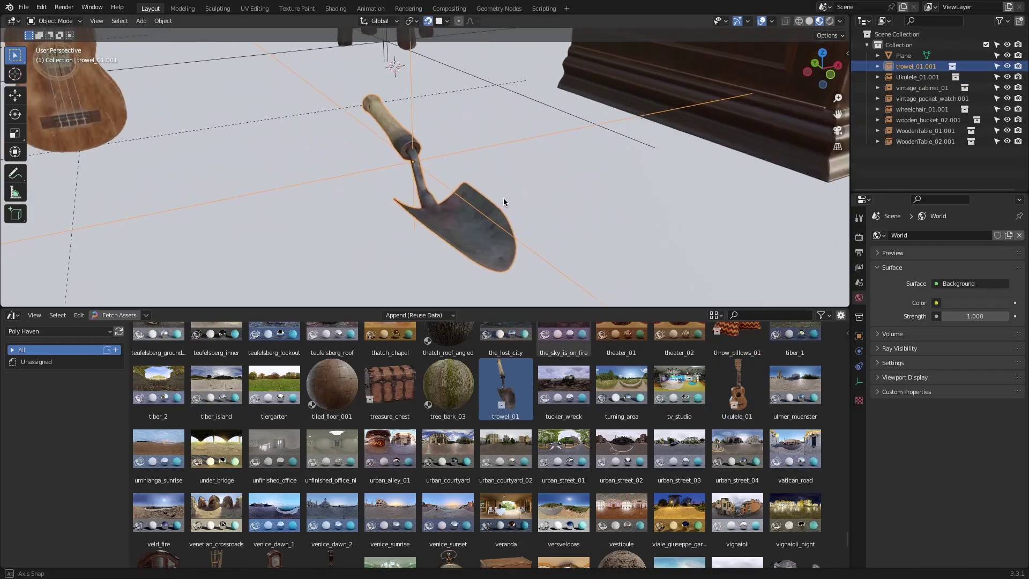
Step: Add the spinning_wheel_01 model and position it on the floor beside the cabinet
{"action": "scroll", "coordinate": [493, 202], "scroll_direction": "down", "scroll_amount": 10}
{"action": "middle_click_drag", "start_coordinate": [493, 202], "coordinate": [503, 270], "text": "shift"}
{"action": "scroll", "coordinate": [482, 429], "scroll_direction": "up", "scroll_amount": 5}
{"action": "left_click_drag", "start_coordinate": [274, 529], "coordinate": [627, 257]}
{"action": "key", "text": "g"}
{"action": "left_click", "coordinate": [621, 263]}
{"action": "key", "text": "KP_Decimal"}
{"action": "middle_click_drag", "start_coordinate": [567, 246], "coordinate": [545, 191]}
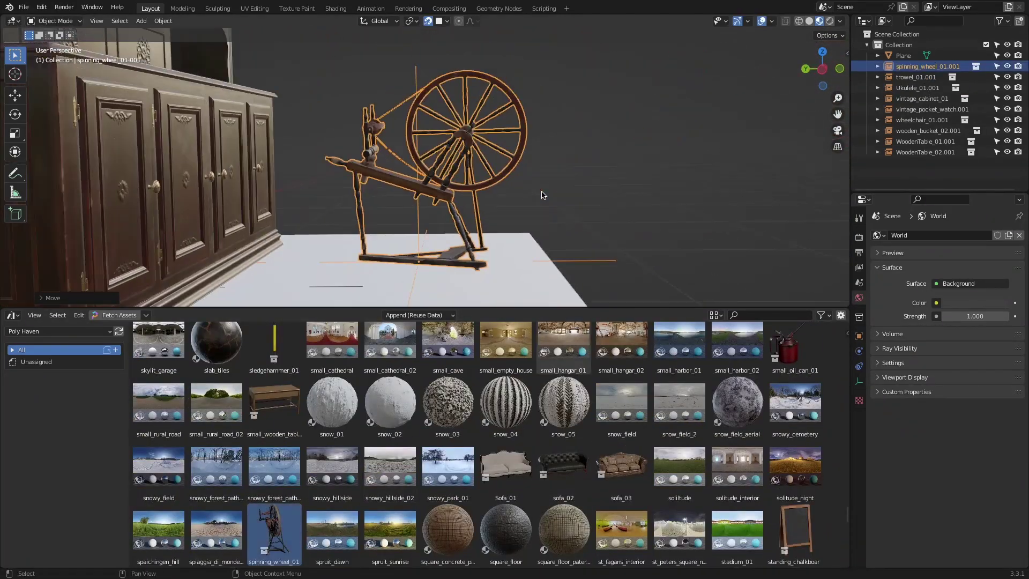
Step: Apply the snow_05 material from the library to the white floor plane
{"action": "scroll", "coordinate": [545, 214], "scroll_direction": "down", "scroll_amount": 5}
{"action": "scroll", "coordinate": [446, 466], "scroll_direction": "up", "scroll_amount": 1}
{"action": "left_click_drag", "start_coordinate": [332, 445], "coordinate": [409, 267]}
{"action": "middle_click_drag", "start_coordinate": [375, 273], "coordinate": [470, 172], "text": "shift"}
{"action": "scroll", "coordinate": [471, 171], "scroll_direction": "up", "scroll_amount": 3}
{"action": "left_click_drag", "start_coordinate": [563, 445], "coordinate": [443, 181]}
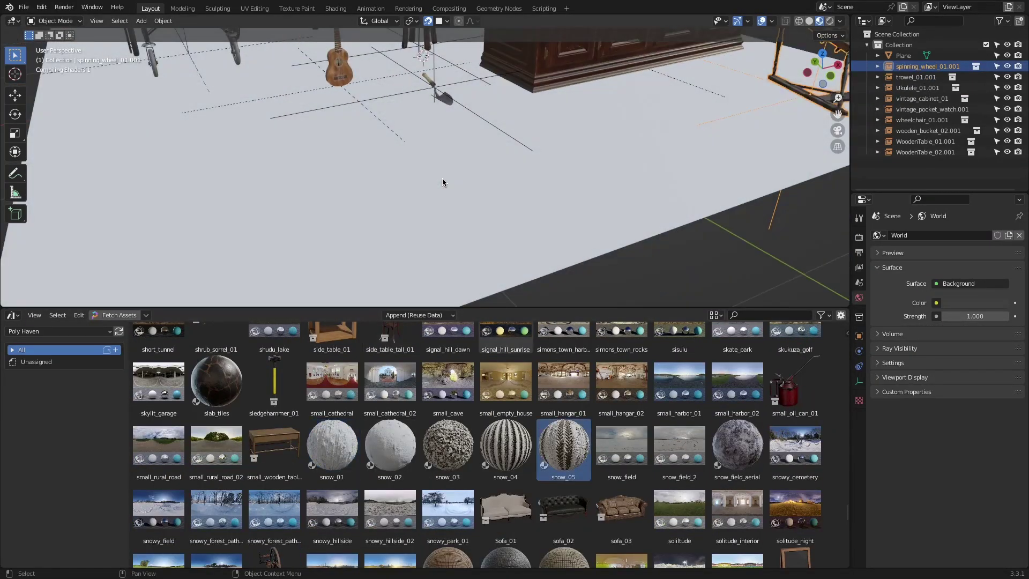
Step: Bring one more asset from the Poly Haven library onto the floor plane
{"action": "scroll", "coordinate": [443, 182], "scroll_direction": "down", "scroll_amount": 3}
{"action": "middle_click_drag", "start_coordinate": [482, 236], "coordinate": [523, 281]}
{"action": "scroll", "coordinate": [523, 281], "scroll_direction": "up", "scroll_amount": 2}
{"action": "scroll", "coordinate": [536, 429], "scroll_direction": "up", "scroll_amount": 3}
{"action": "left_click_drag", "start_coordinate": [737, 428], "coordinate": [488, 290]}
{"action": "scroll", "coordinate": [488, 214], "scroll_direction": "down", "scroll_amount": 3}
{"action": "scroll", "coordinate": [482, 428], "scroll_direction": "up", "scroll_amount": 1}
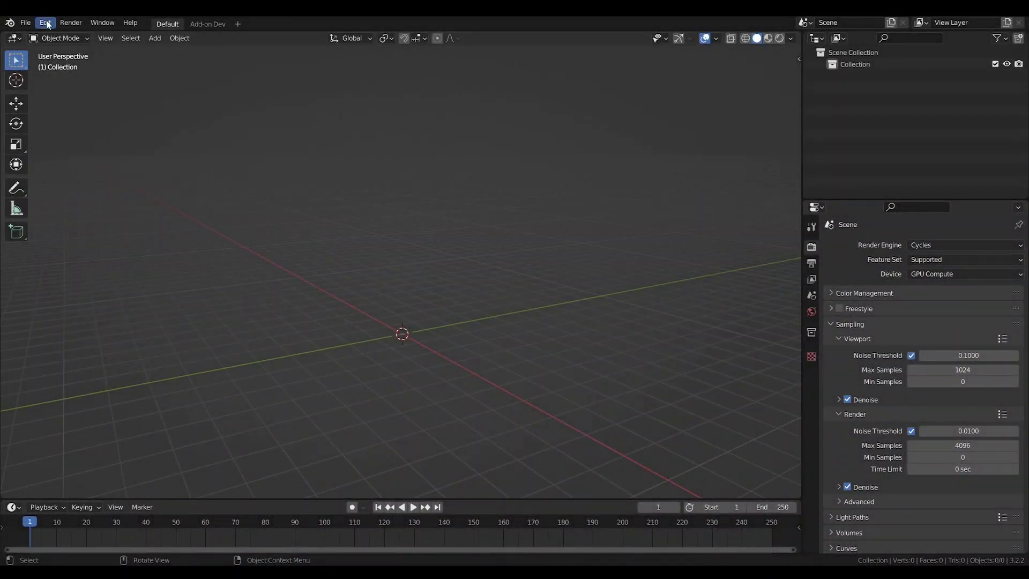
Step: Install the add-on from polyhavenassets.zip, enable Poly Haven Assets and expand its details
{"action": "left_click", "coordinate": [48, 23]}
{"action": "left_click", "coordinate": [107, 200]}
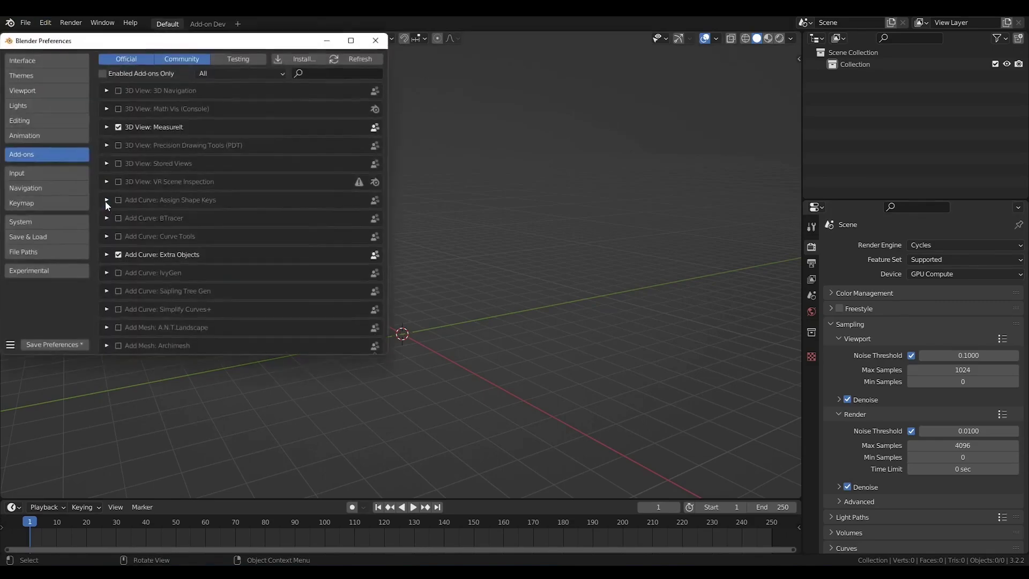
{"action": "left_click", "coordinate": [300, 59]}
{"action": "left_click", "coordinate": [233, 168]}
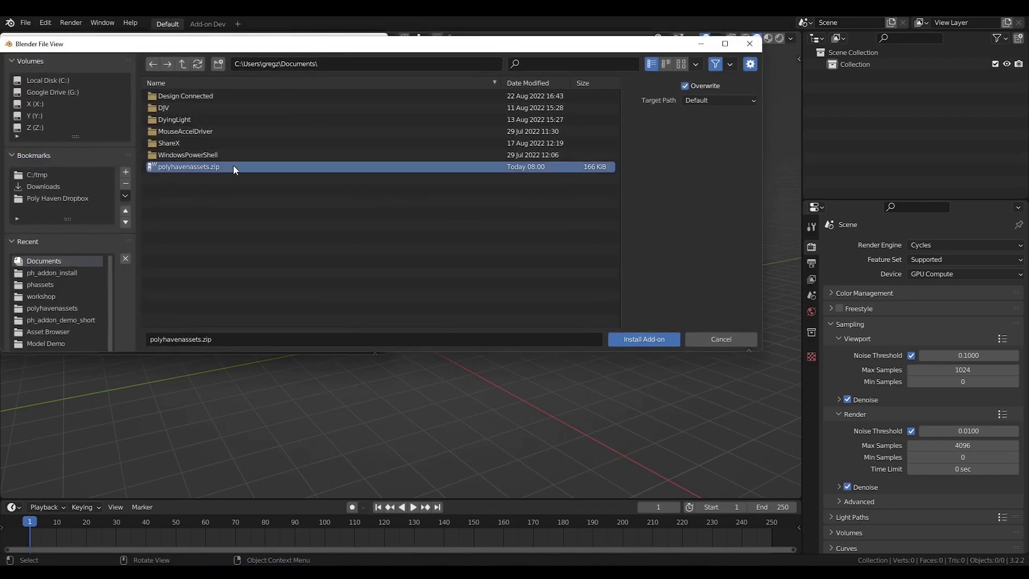
{"action": "left_click", "coordinate": [644, 340]}
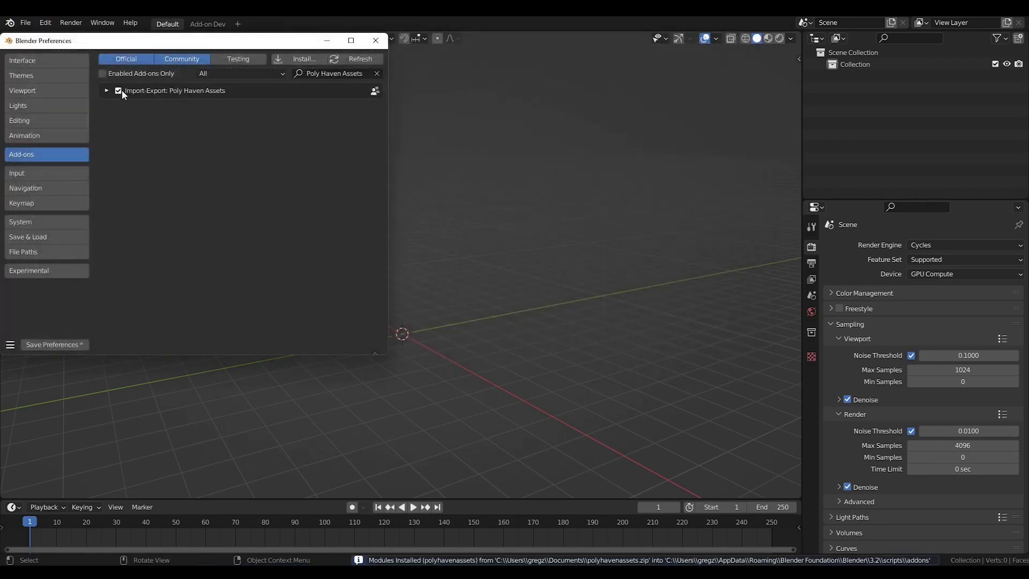
{"action": "left_click", "coordinate": [107, 91]}
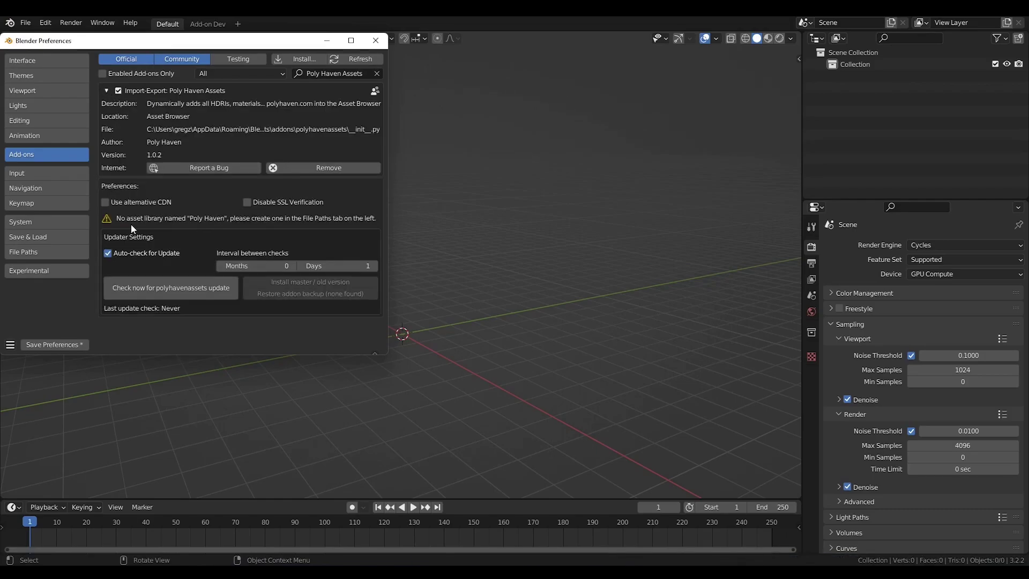
Step: Set up an asset library named Poly Haven at Y:\tmp\phassets and save the preferences
{"action": "left_click", "coordinate": [47, 254]}
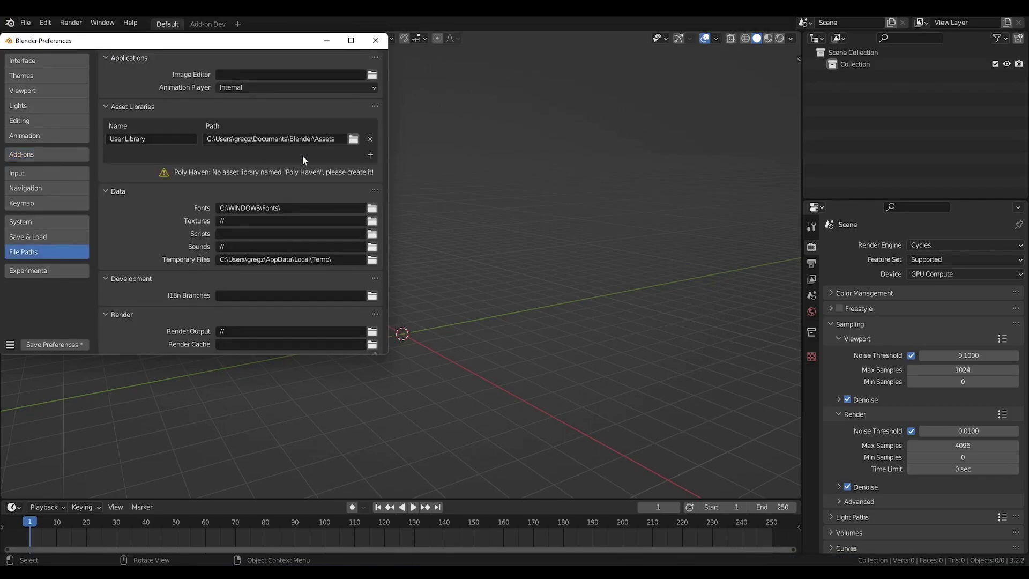
{"action": "left_click", "coordinate": [370, 155]}
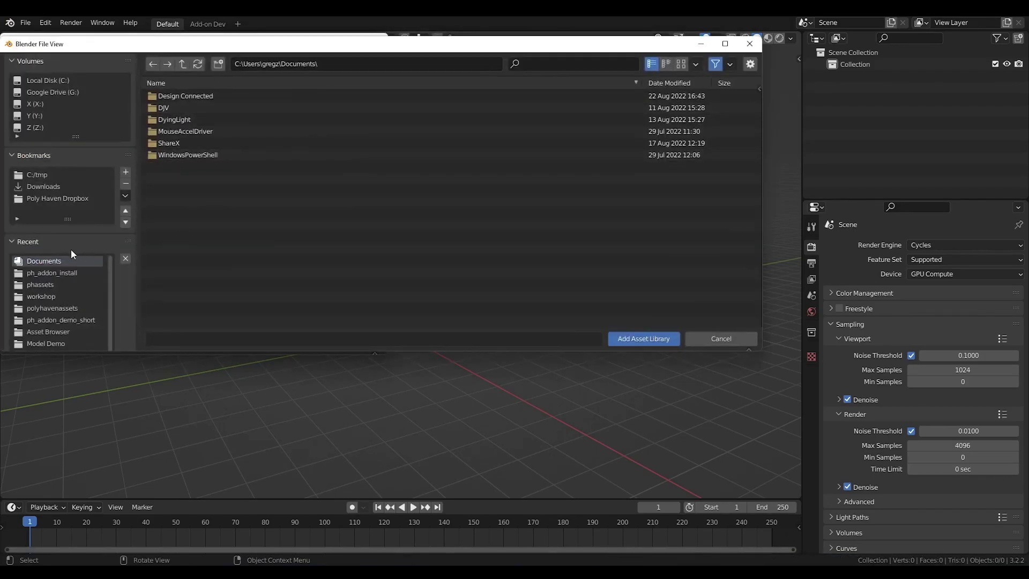
{"action": "left_click", "coordinate": [109, 116]}
{"action": "left_click", "coordinate": [171, 202]}
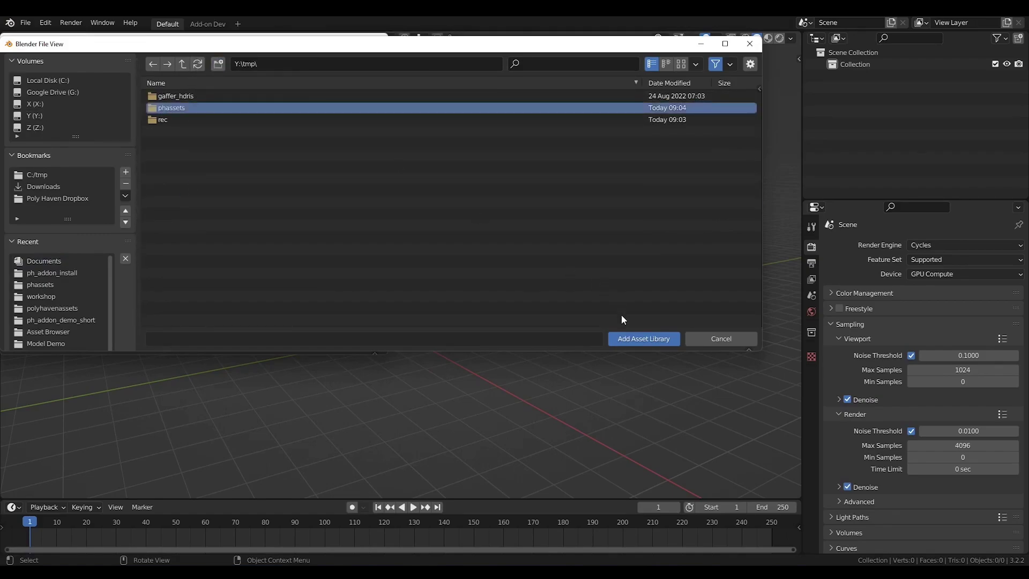
{"action": "left_click", "coordinate": [646, 338]}
{"action": "left_click", "coordinate": [647, 338]}
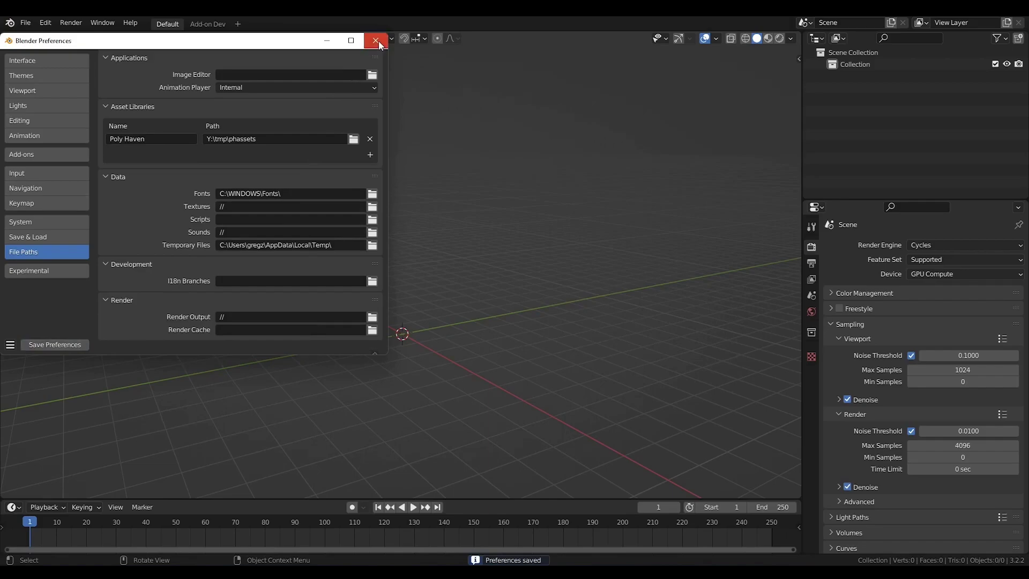
{"action": "left_click", "coordinate": [378, 45]}
Step: Split the 3D viewport, turn the new area into an Asset Browser and show the Poly Haven library
{"action": "left_click_drag", "start_coordinate": [799, 35], "coordinate": [392, 51]}
{"action": "left_click", "coordinate": [406, 38]}
{"action": "left_click", "coordinate": [766, 109]}
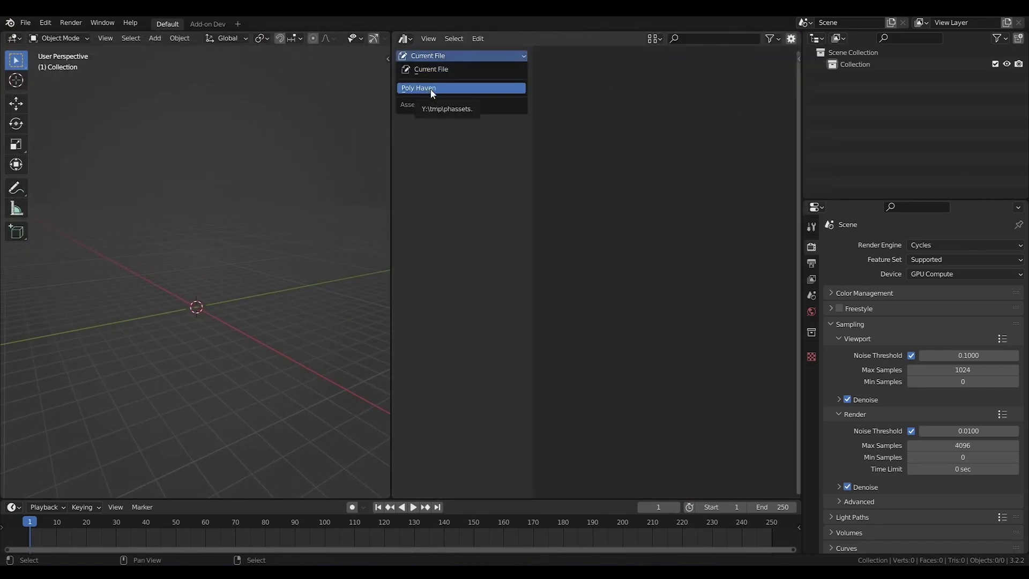
{"action": "left_click", "coordinate": [430, 89]}
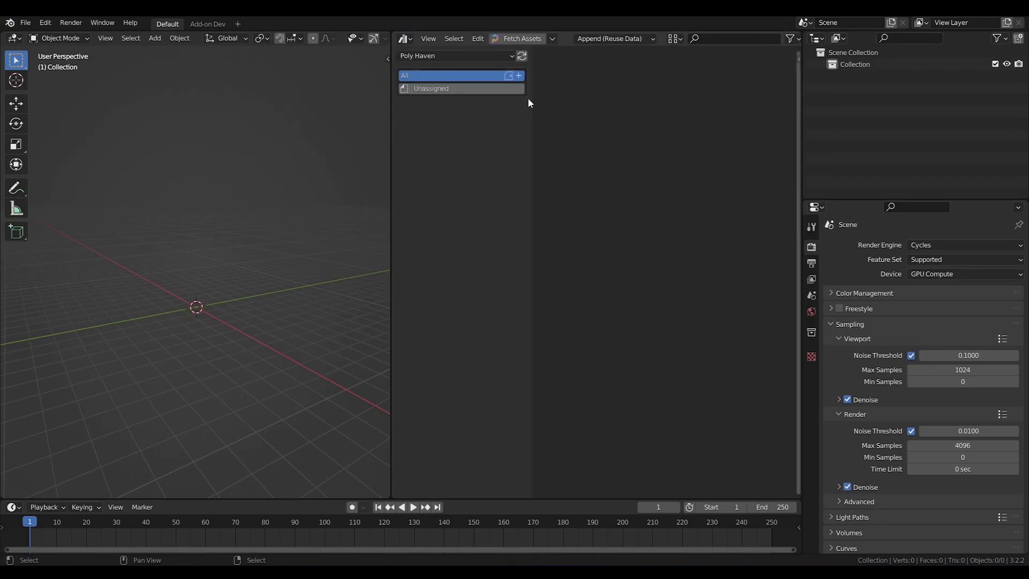
Step: Fetch the Poly Haven assets into the empty library and look over the downloaded entries
{"action": "left_click", "coordinate": [530, 39]}
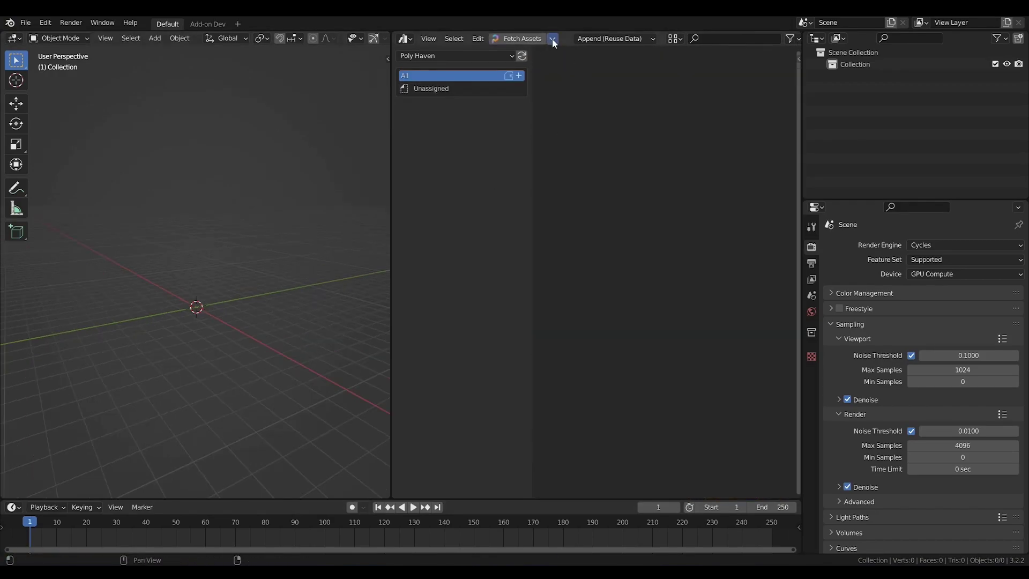
{"action": "left_click", "coordinate": [551, 39]}
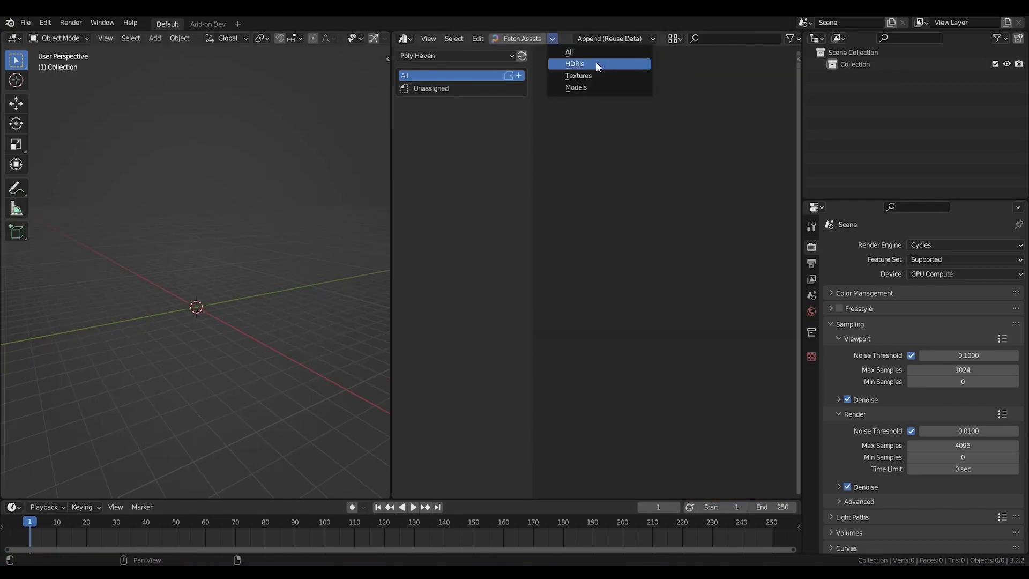
{"action": "left_click", "coordinate": [603, 90]}
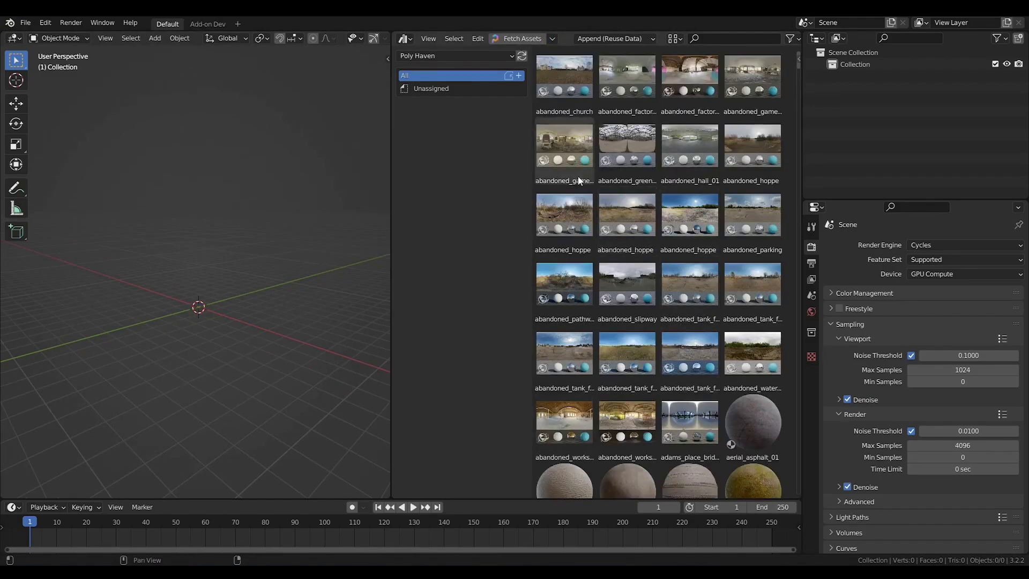
{"action": "scroll", "coordinate": [626, 268], "scroll_direction": "down", "scroll_amount": 15}
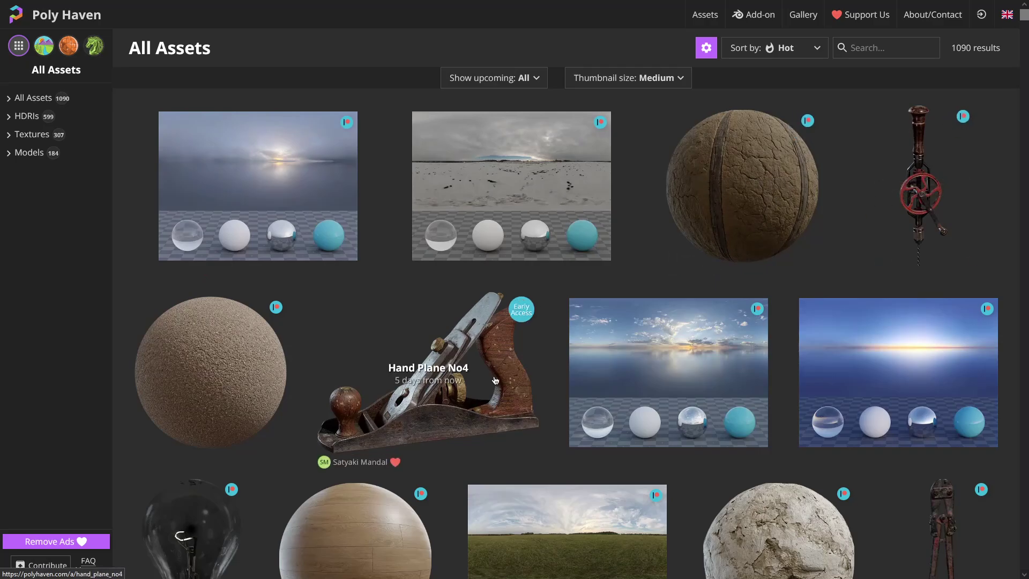
Step: Browse the asset list including upcoming early-access items on the Poly Haven website
{"action": "scroll", "coordinate": [445, 384], "scroll_direction": "down", "scroll_amount": 1}
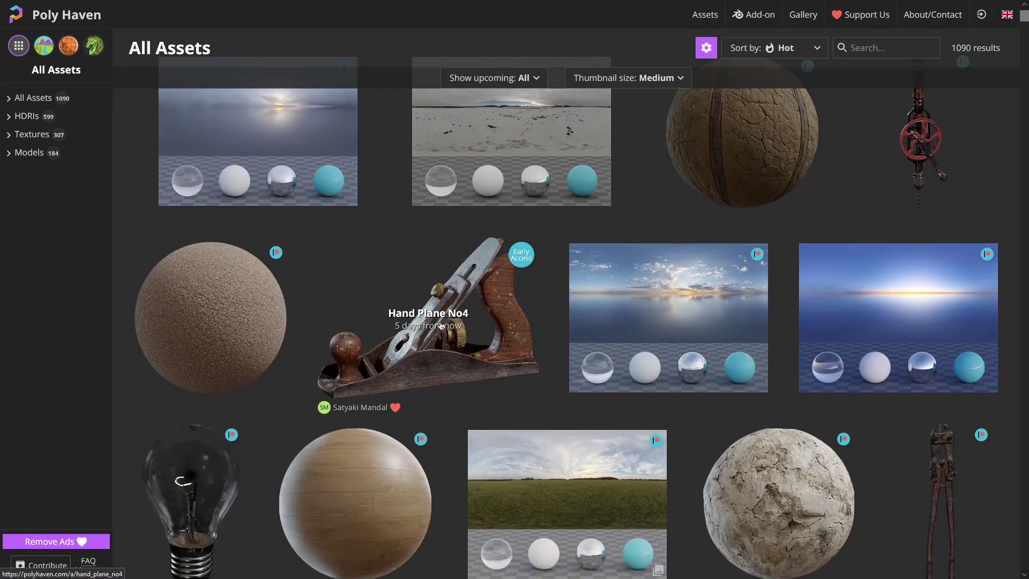
{"action": "scroll", "coordinate": [587, 329], "scroll_direction": "down", "scroll_amount": 4}
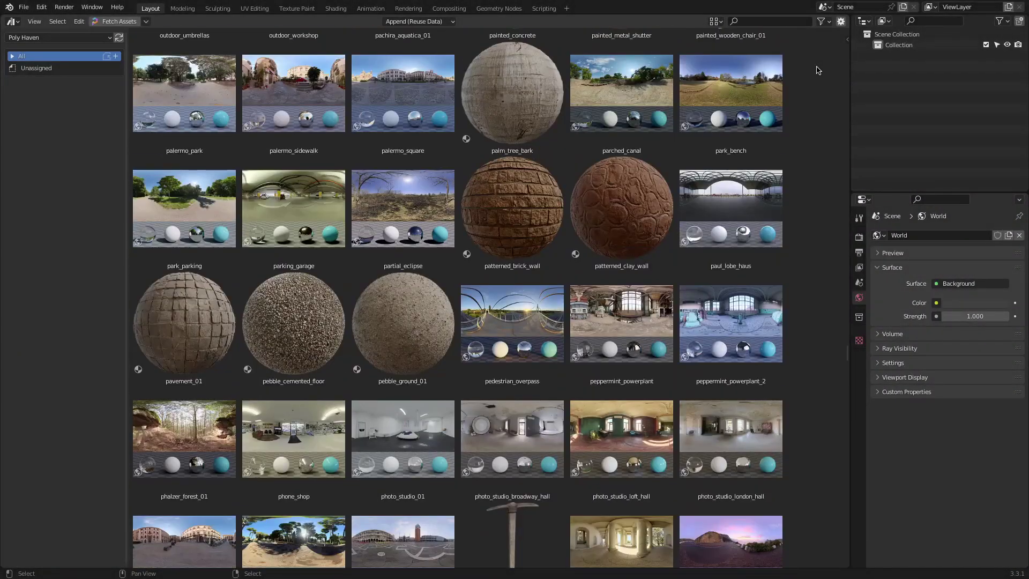
Step: Look through the fetched HDRIs, textures and models in Blender's Asset Browser down to the end of the list
{"action": "scroll", "coordinate": [817, 70], "scroll_direction": "down", "scroll_amount": 15}
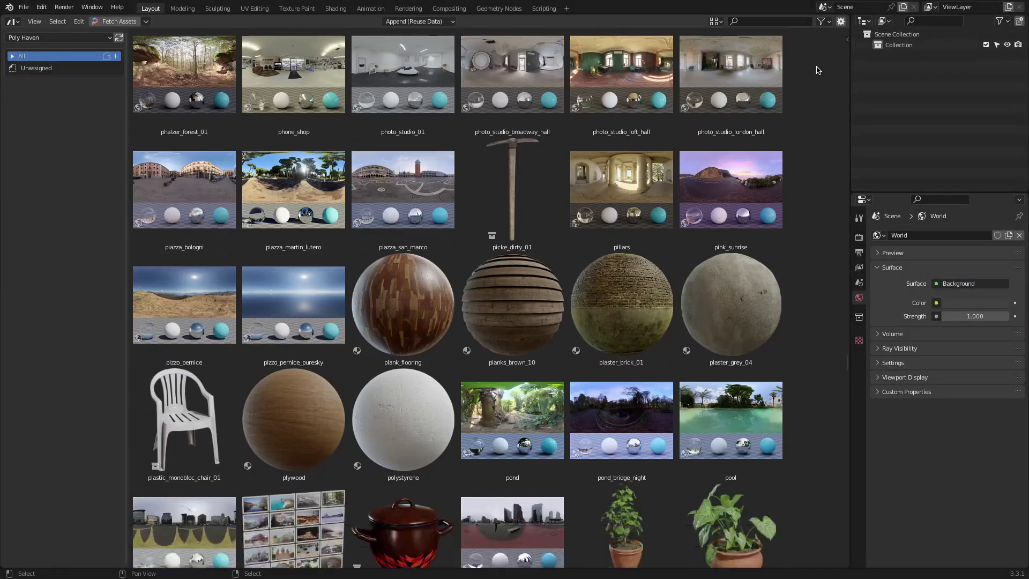
{"action": "scroll", "coordinate": [817, 70], "scroll_direction": "down", "scroll_amount": 20}
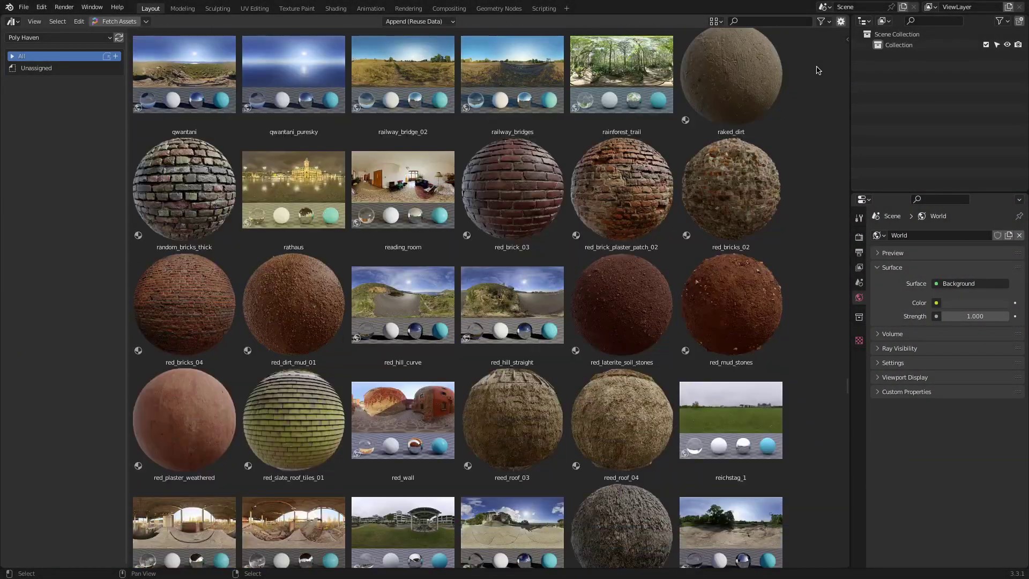
{"action": "scroll", "coordinate": [818, 70], "scroll_direction": "down", "scroll_amount": 20}
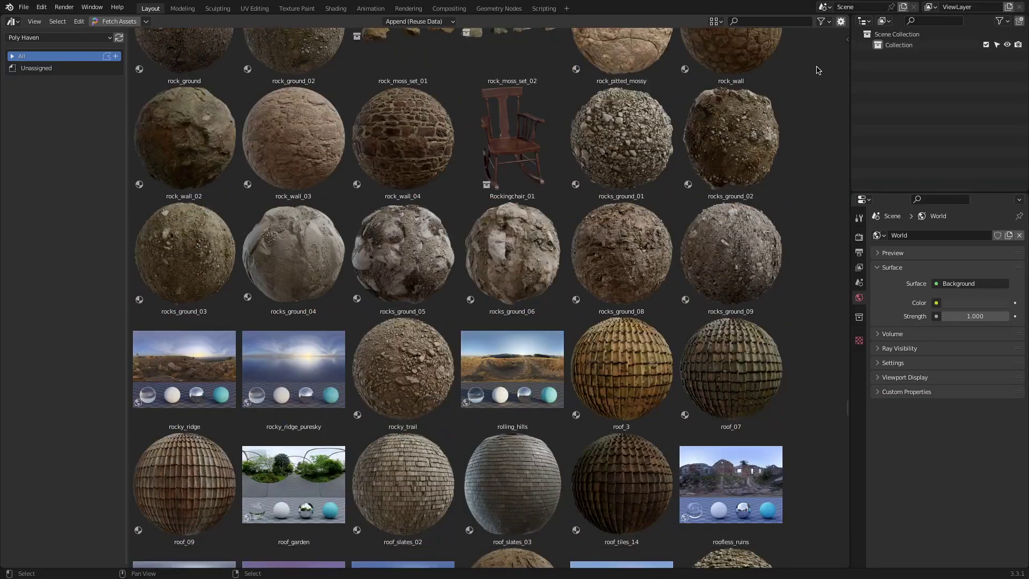
{"action": "scroll", "coordinate": [817, 70], "scroll_direction": "down", "scroll_amount": 20}
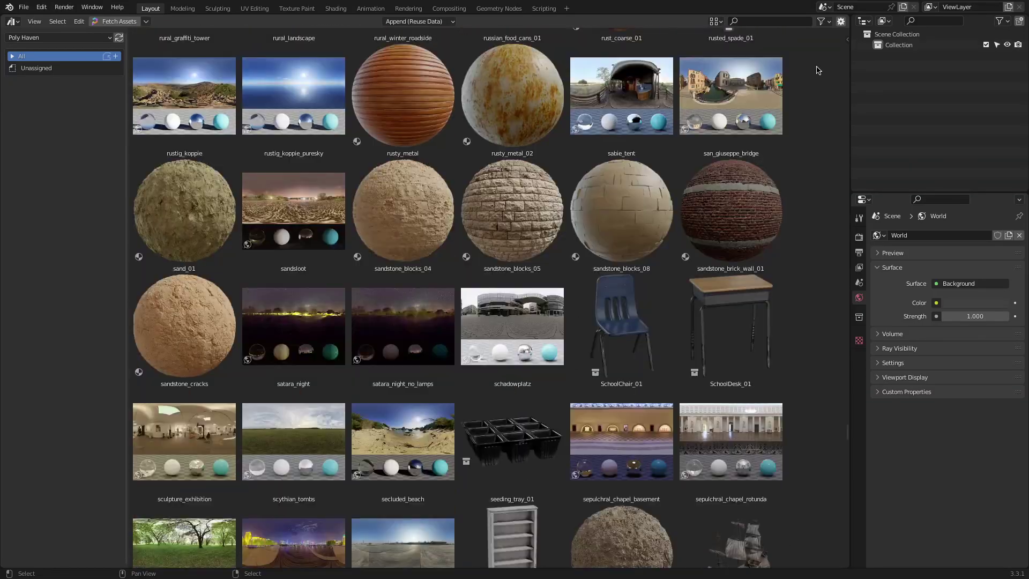
{"action": "scroll", "coordinate": [817, 70], "scroll_direction": "down", "scroll_amount": 20}
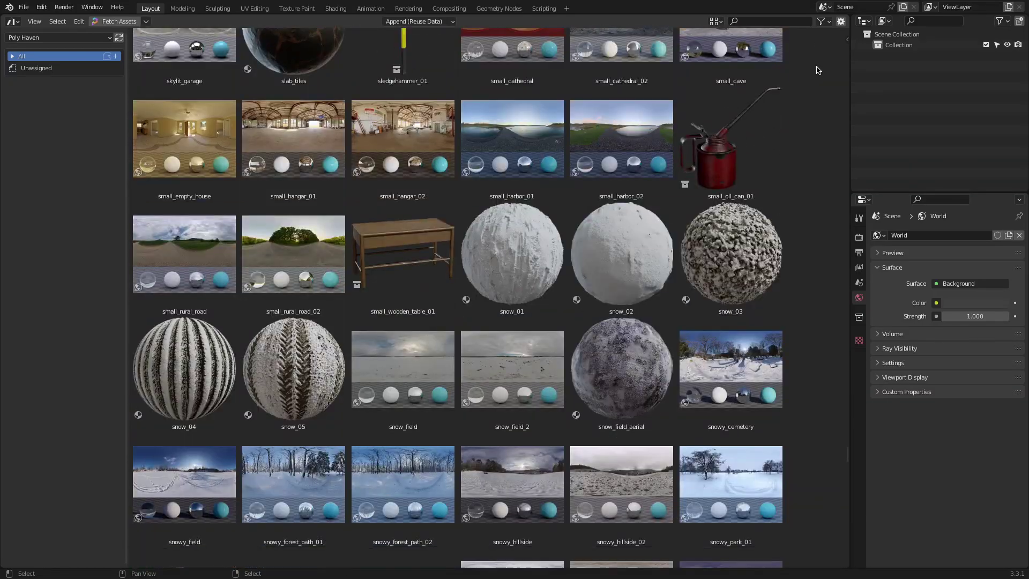
{"action": "scroll", "coordinate": [817, 70], "scroll_direction": "down", "scroll_amount": 20}
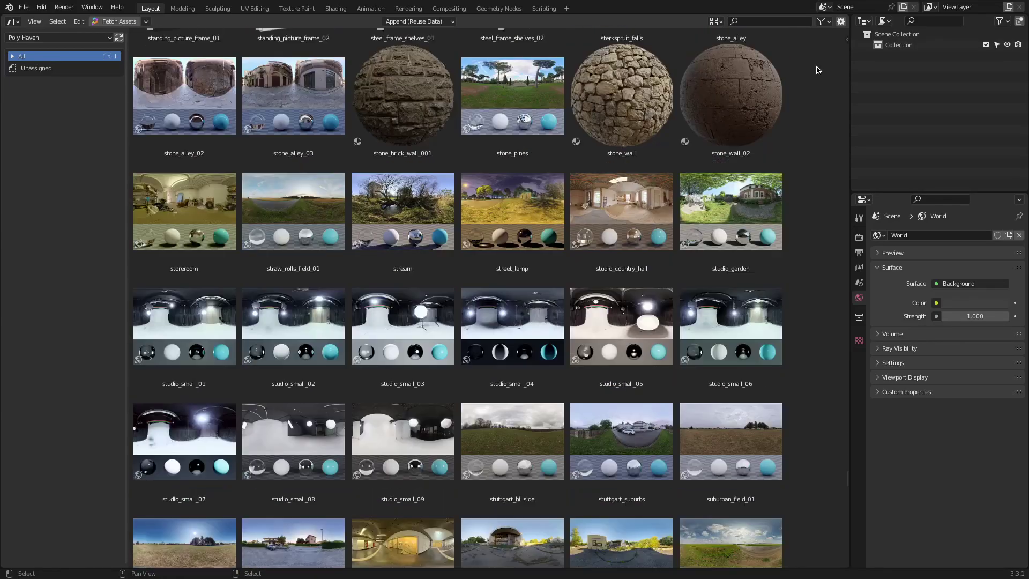
{"action": "scroll", "coordinate": [817, 71], "scroll_direction": "down", "scroll_amount": 20}
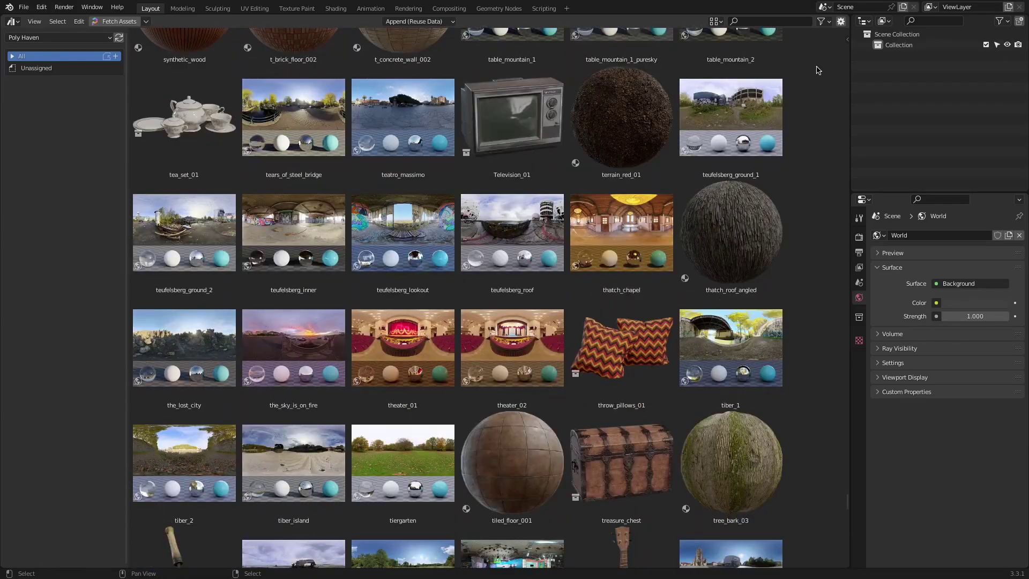
{"action": "scroll", "coordinate": [817, 70], "scroll_direction": "down", "scroll_amount": 20}
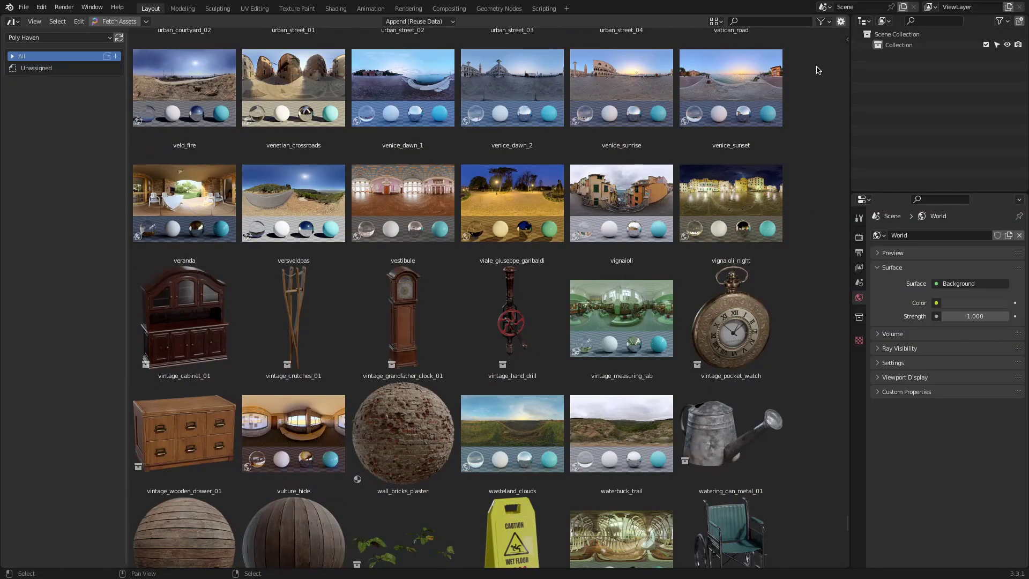
{"action": "scroll", "coordinate": [817, 70], "scroll_direction": "down", "scroll_amount": 15}
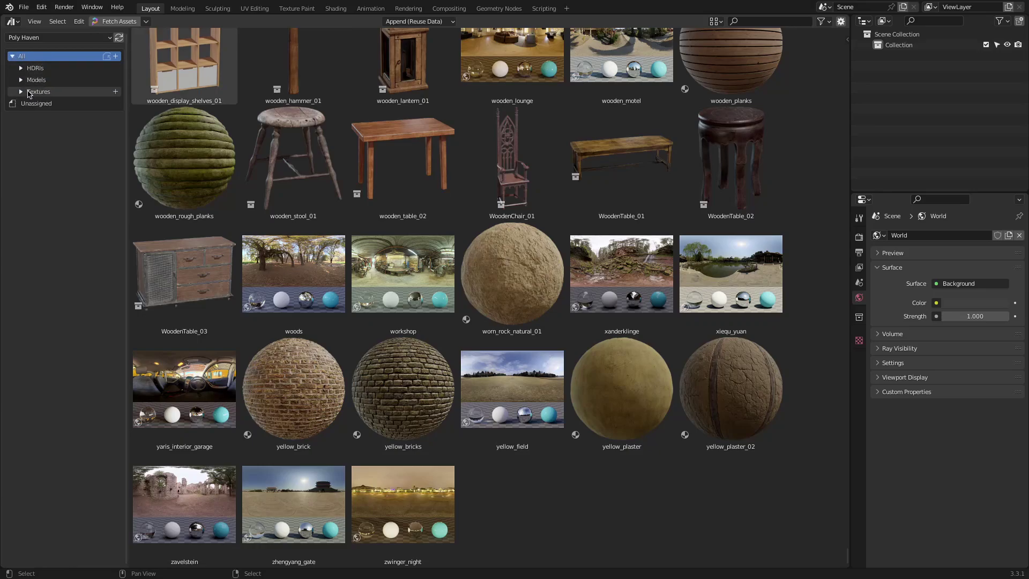
Step: Browse the HDRIs category with its Indoor and Outdoor subcategories in the Poly Haven library
{"action": "left_click", "coordinate": [35, 68]}
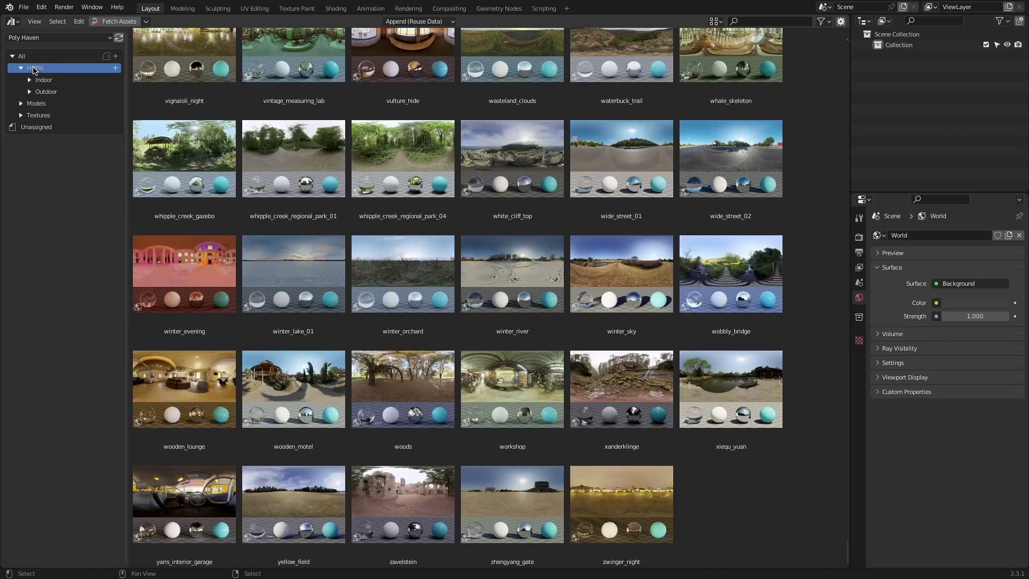
{"action": "scroll", "coordinate": [232, 98], "scroll_direction": "up", "scroll_amount": 20}
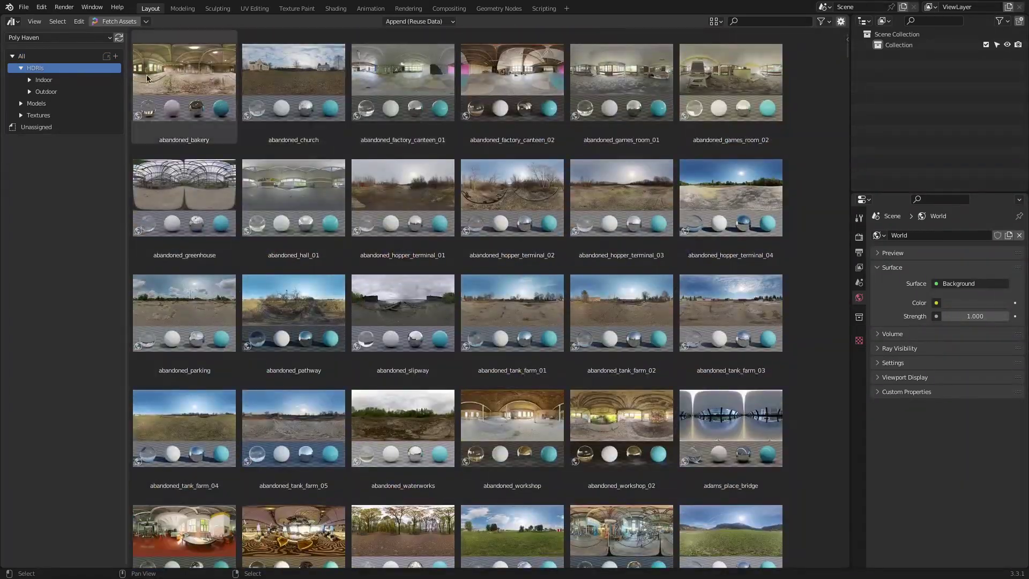
{"action": "left_click", "coordinate": [44, 80]}
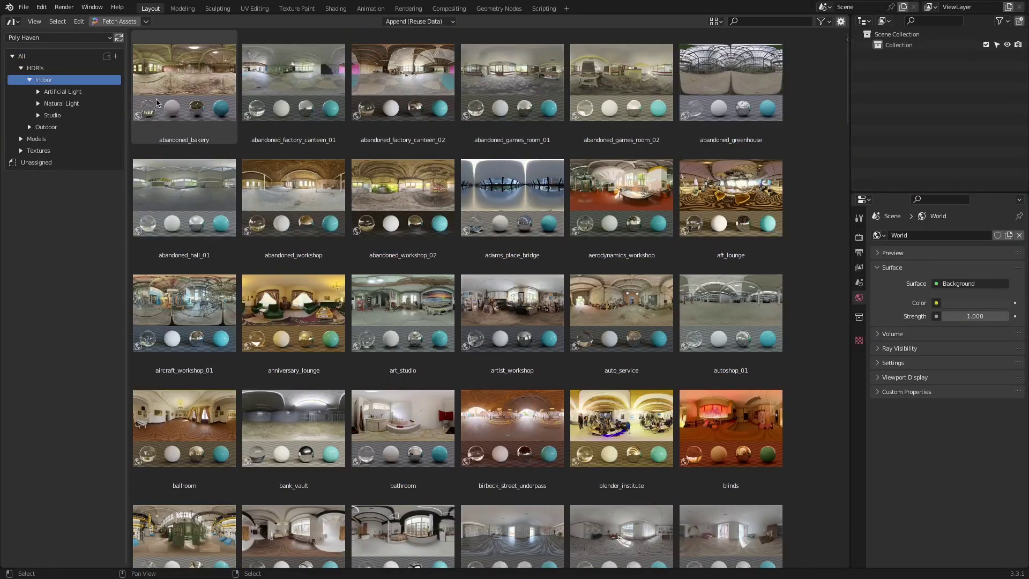
{"action": "left_click", "coordinate": [52, 129]}
{"action": "left_click", "coordinate": [34, 68]}
Step: Look through the Models category by subcategory: Furniture, Industrial, Lighting, Nature and Props
{"action": "left_click", "coordinate": [37, 80]}
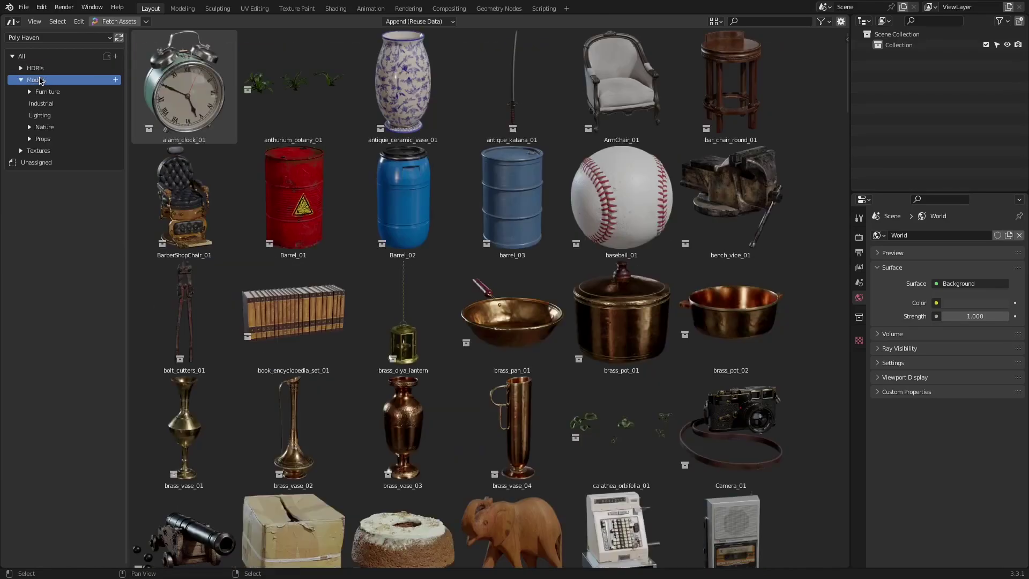
{"action": "left_click", "coordinate": [45, 93]}
{"action": "left_click", "coordinate": [47, 104]}
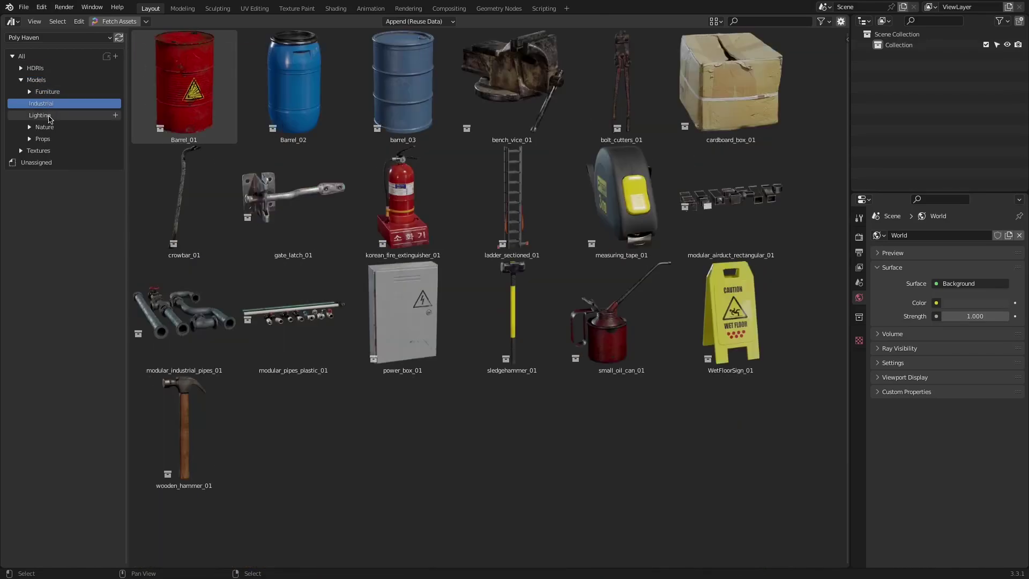
{"action": "left_click", "coordinate": [46, 116]}
{"action": "left_click", "coordinate": [48, 127]}
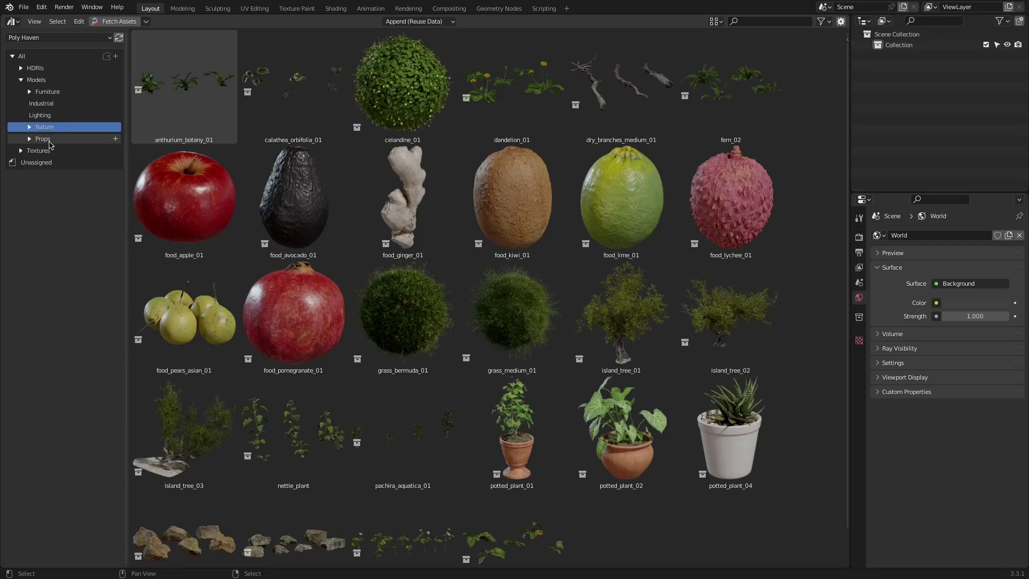
{"action": "left_click", "coordinate": [29, 127]}
{"action": "left_click", "coordinate": [33, 139]}
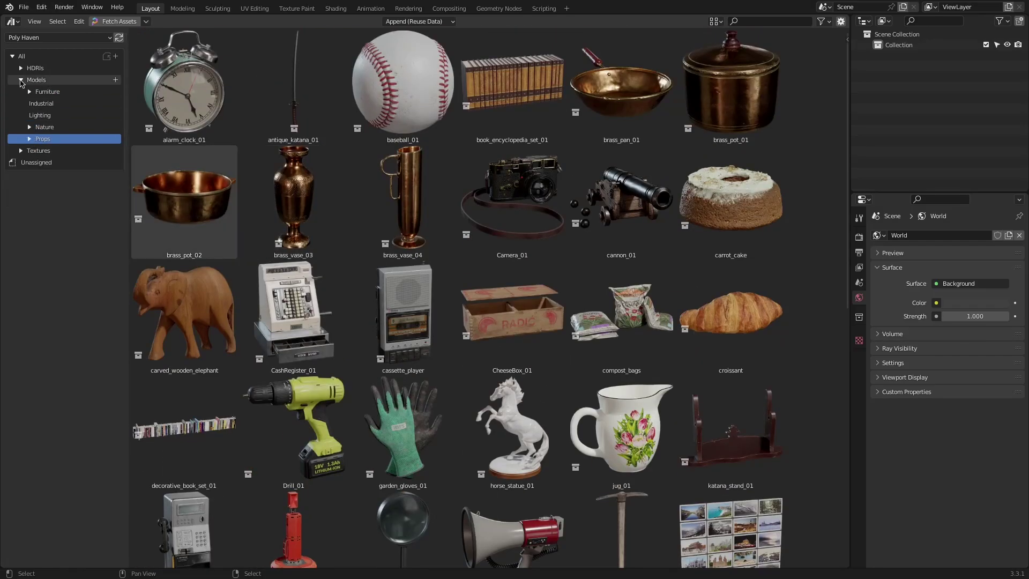
{"action": "left_click", "coordinate": [20, 80]}
Step: Look through the Textures category by subcategory, from Brick and Fabric to Terrain and Wood, and collapse it
{"action": "left_click", "coordinate": [47, 92]}
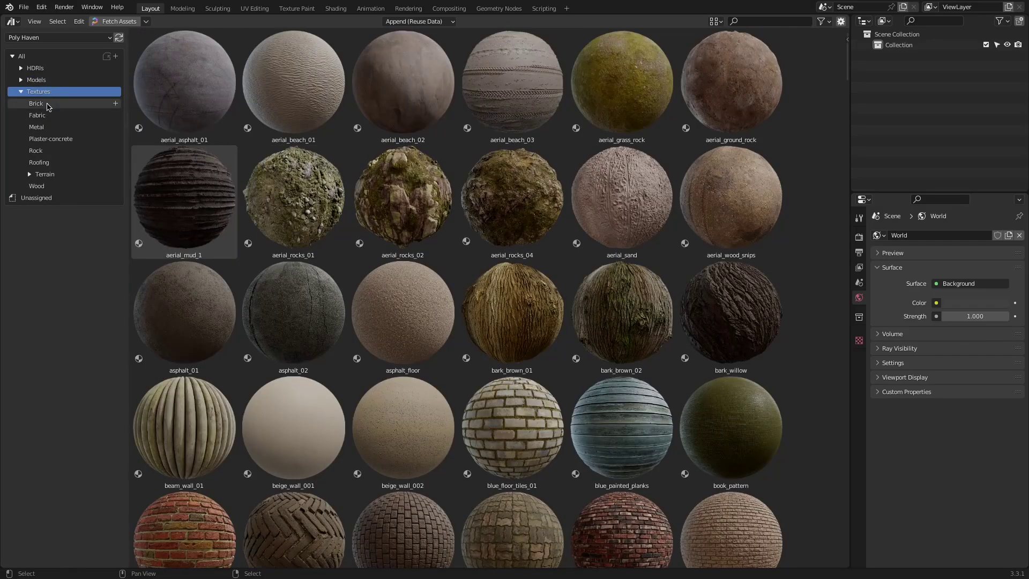
{"action": "left_click", "coordinate": [47, 105]}
{"action": "left_click", "coordinate": [46, 116]}
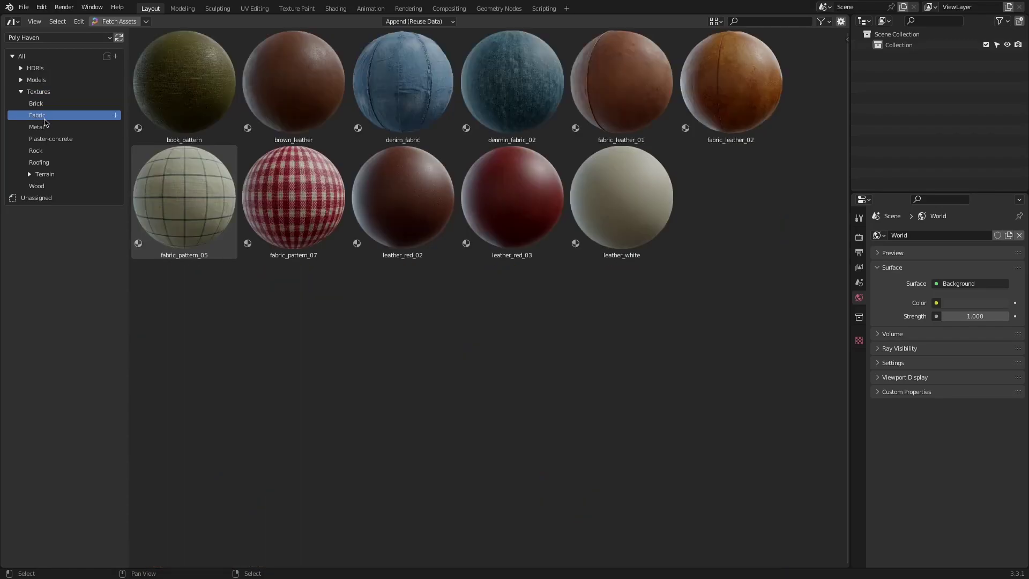
{"action": "left_click", "coordinate": [43, 128]}
{"action": "left_click", "coordinate": [47, 140]}
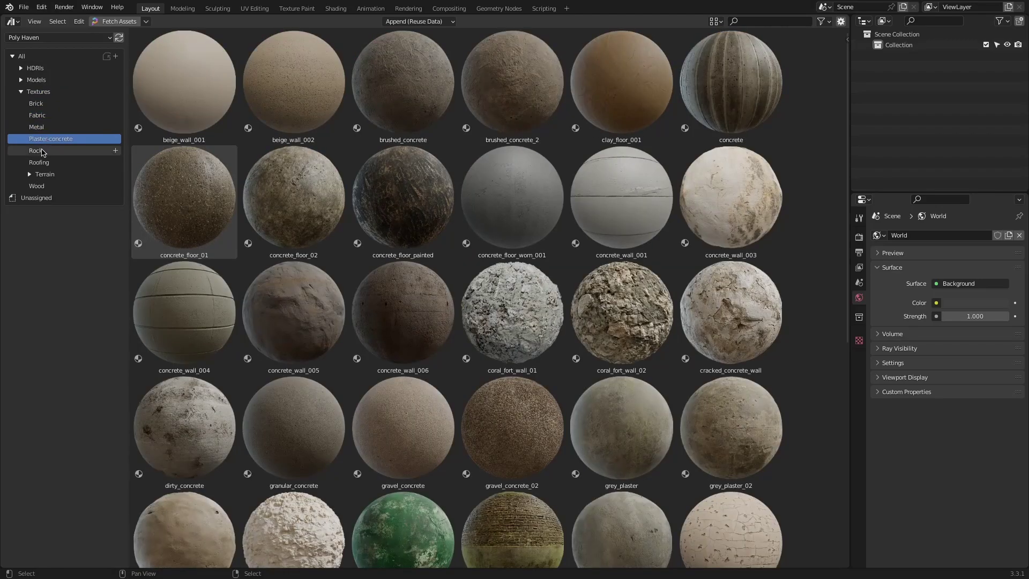
{"action": "left_click", "coordinate": [42, 151]}
{"action": "left_click", "coordinate": [45, 165]}
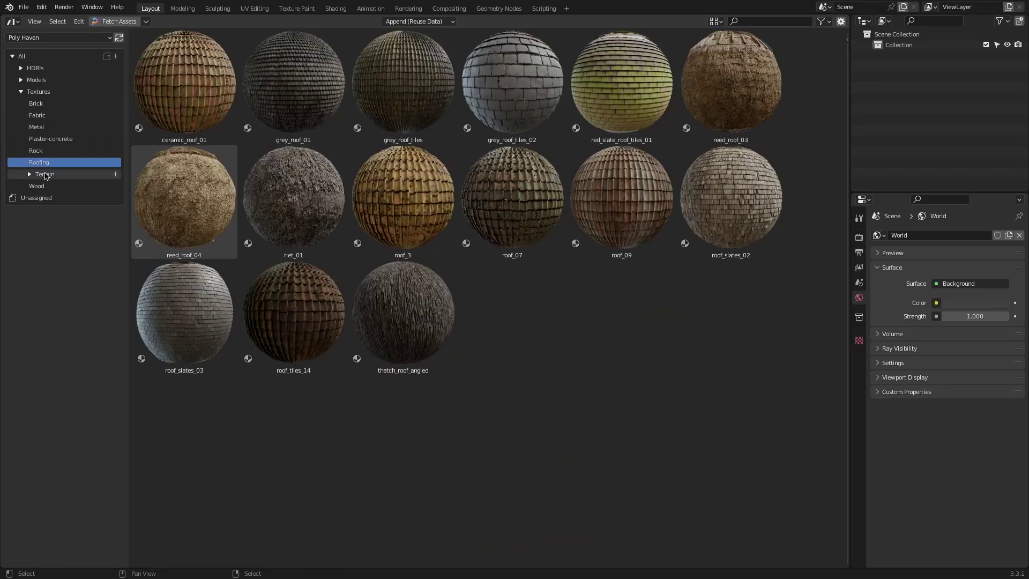
{"action": "left_click", "coordinate": [45, 174]}
{"action": "left_click", "coordinate": [43, 187]}
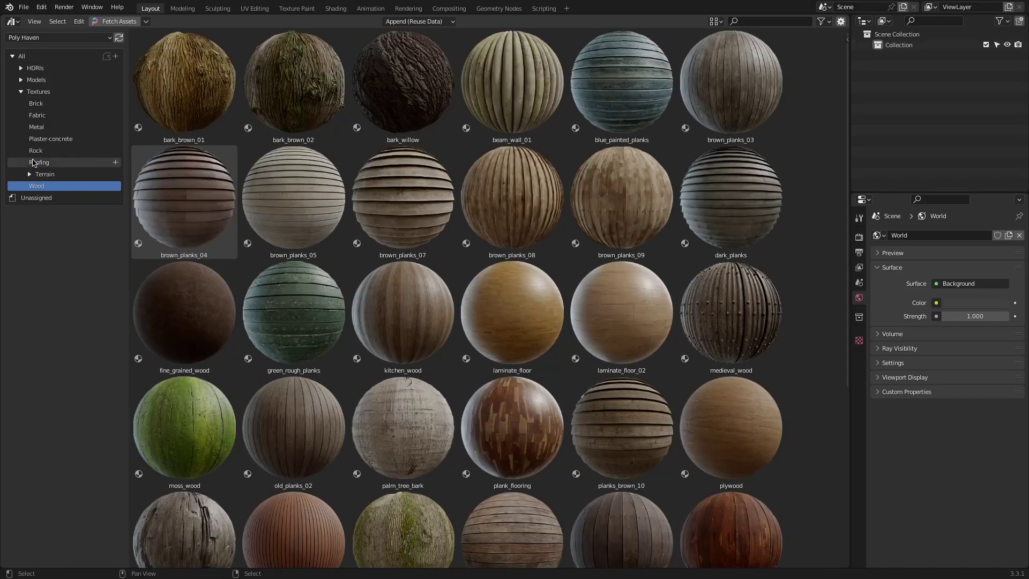
{"action": "left_click", "coordinate": [29, 174]}
{"action": "left_click", "coordinate": [21, 91]}
{"action": "left_click", "coordinate": [20, 80]}
{"action": "left_click", "coordinate": [30, 139]}
{"action": "left_click", "coordinate": [30, 127]}
{"action": "left_click", "coordinate": [38, 150]}
{"action": "left_click", "coordinate": [30, 91]}
{"action": "left_click", "coordinate": [21, 68]}
{"action": "left_click", "coordinate": [38, 162]}
{"action": "left_click", "coordinate": [38, 151]}
{"action": "left_click", "coordinate": [38, 139]}
{"action": "left_click", "coordinate": [38, 115]}
{"action": "left_click", "coordinate": [38, 103]}
{"action": "left_click", "coordinate": [21, 69]}
{"action": "left_click", "coordinate": [21, 80]}
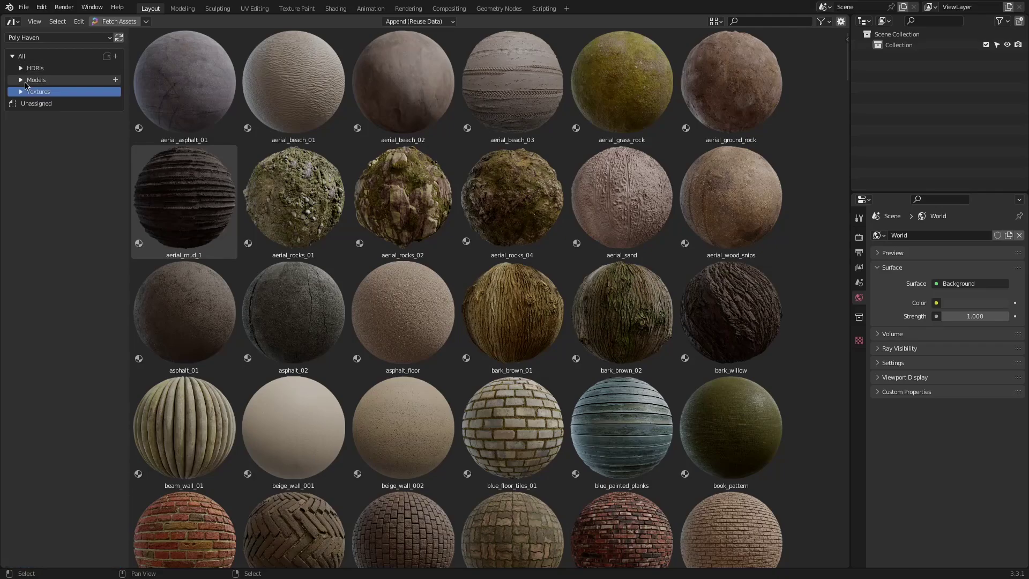
Step: Search all Poly Haven assets successively for "stone", "table" and "sofa"
{"action": "left_click", "coordinate": [49, 56]}
{"action": "type", "text": "stone"}
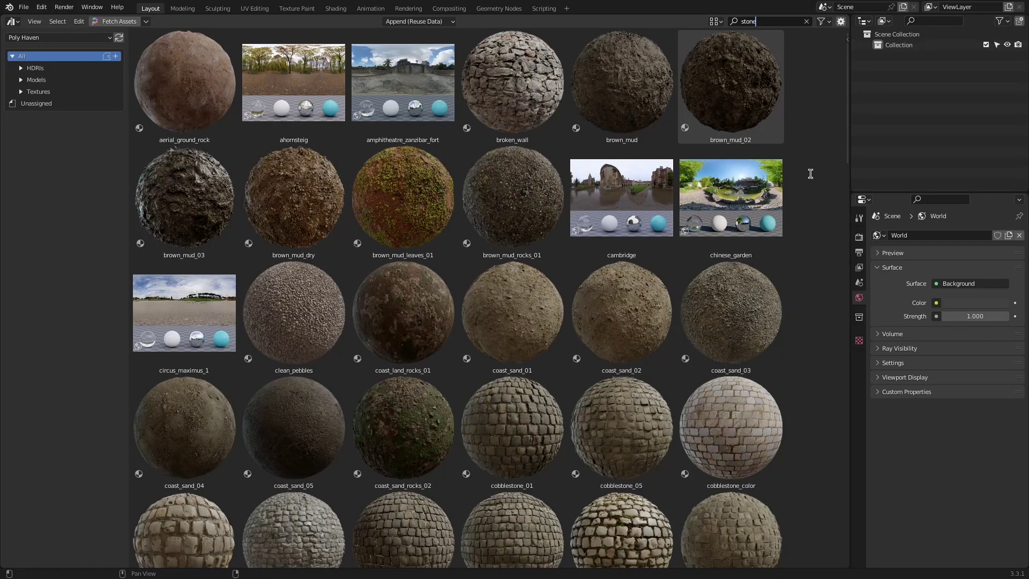
{"action": "key", "text": "Return"}
{"action": "type", "text": "table"}
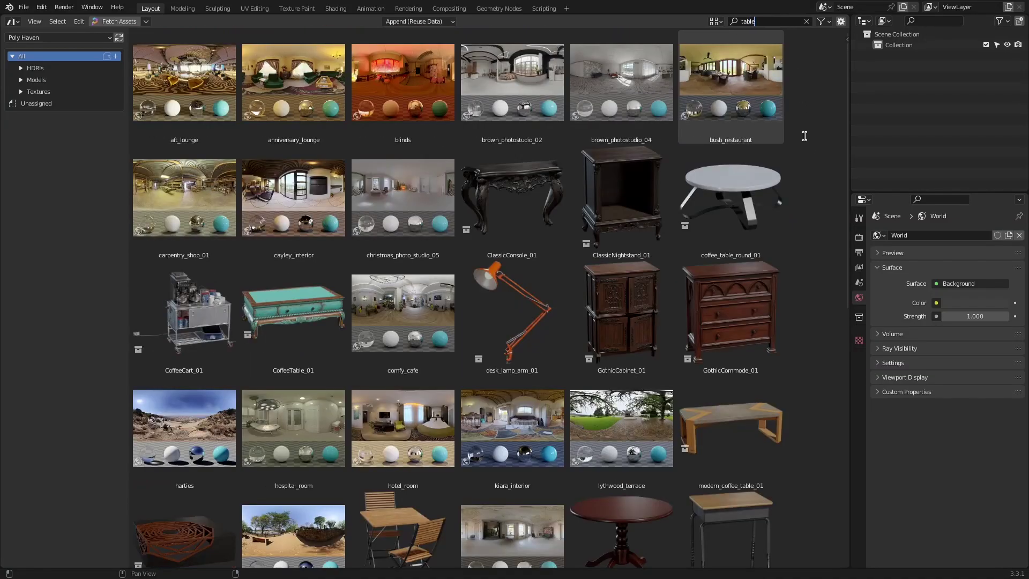
{"action": "key", "text": "BackSpace"}
{"action": "key", "text": "BackSpace"}
{"action": "key", "text": "BackSpace"}
{"action": "key", "text": "BackSpace"}
{"action": "key", "text": "BackSpace"}
{"action": "type", "text": "sofa"}
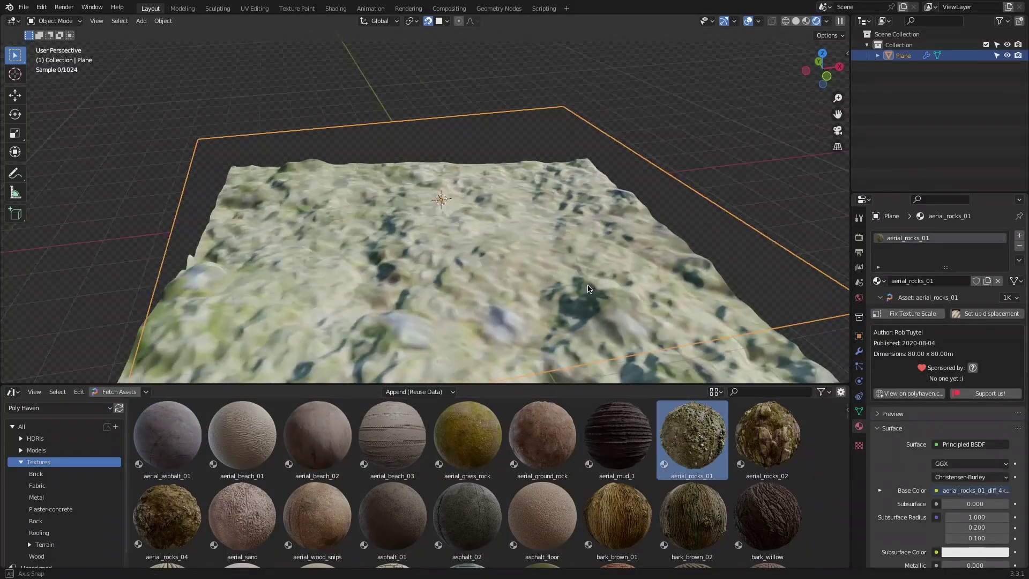
Step: Open the texture resolution options of the plane's aerial_rocks_01 material
{"action": "left_click", "coordinate": [1007, 298]}
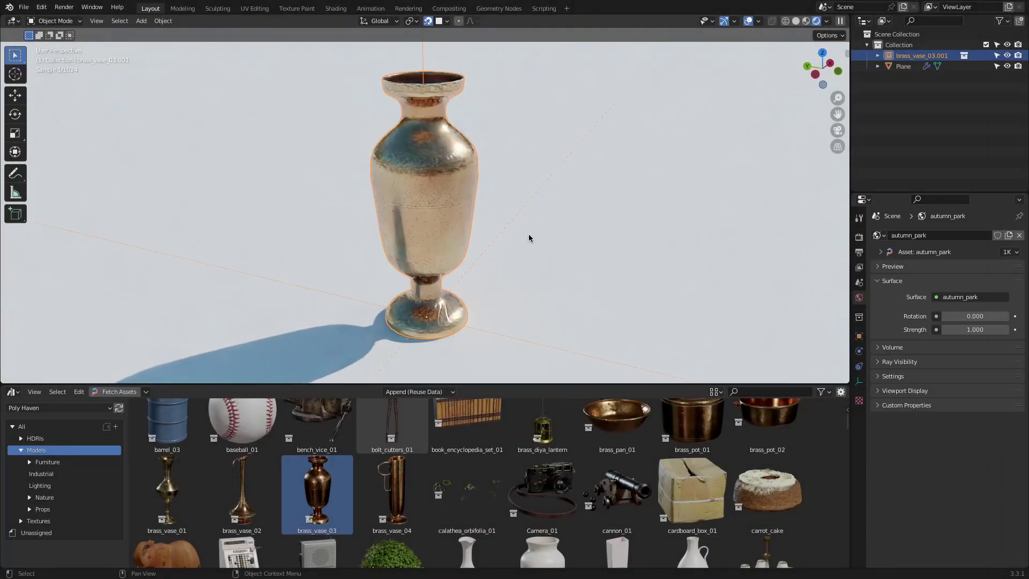
Step: Add the brass_pan_01 model to the scene and move it beside the brass vase
{"action": "left_click_drag", "start_coordinate": [617, 434], "coordinate": [596, 244]}
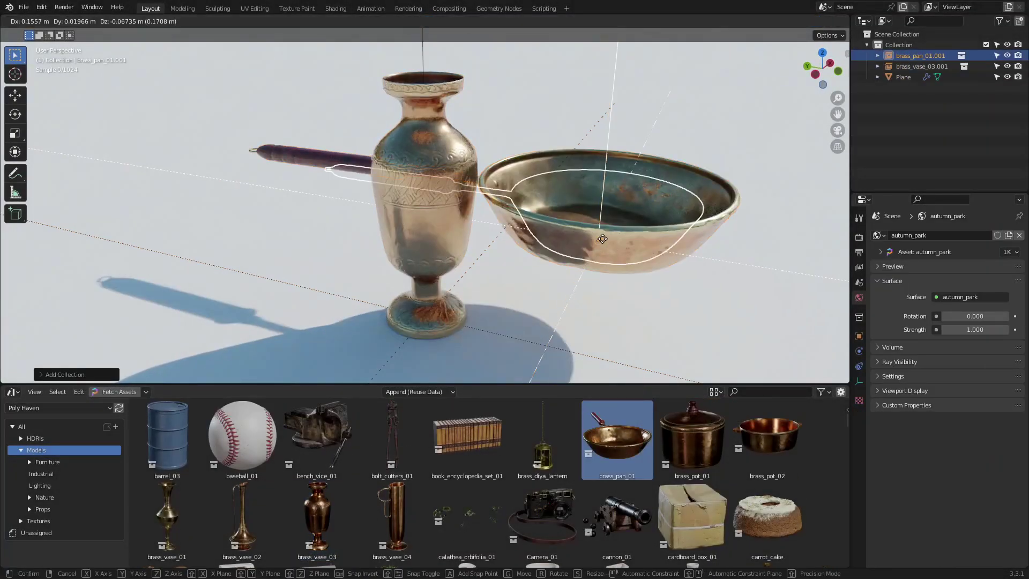
{"action": "left_click", "coordinate": [676, 241]}
{"action": "middle_click_drag", "start_coordinate": [626, 256], "coordinate": [577, 278]}
{"action": "scroll", "coordinate": [577, 277], "scroll_direction": "down", "scroll_amount": 2}
{"action": "middle_click_drag", "start_coordinate": [434, 522], "coordinate": [424, 468]}
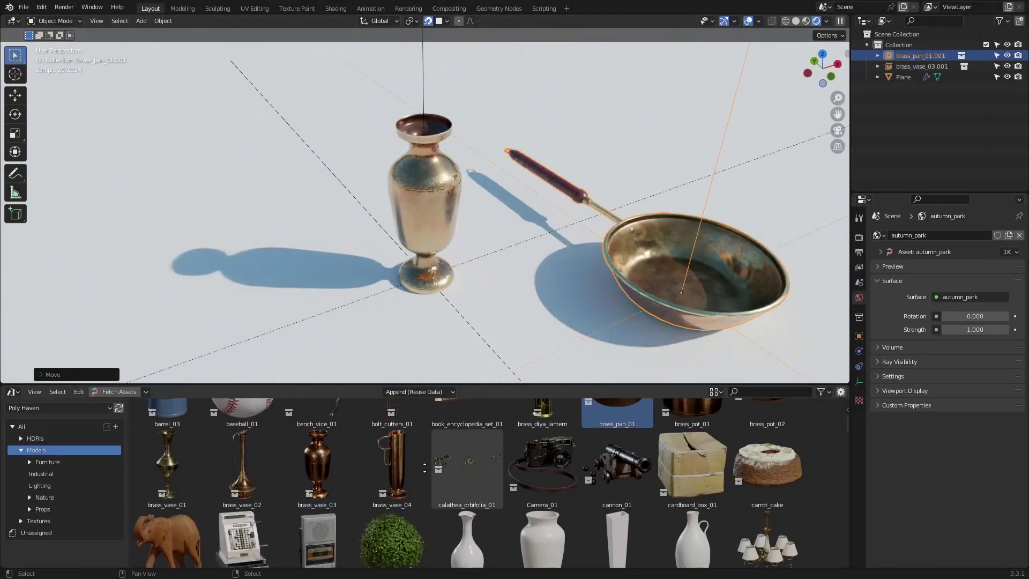
{"action": "scroll", "coordinate": [425, 467], "scroll_direction": "down", "scroll_amount": 2}
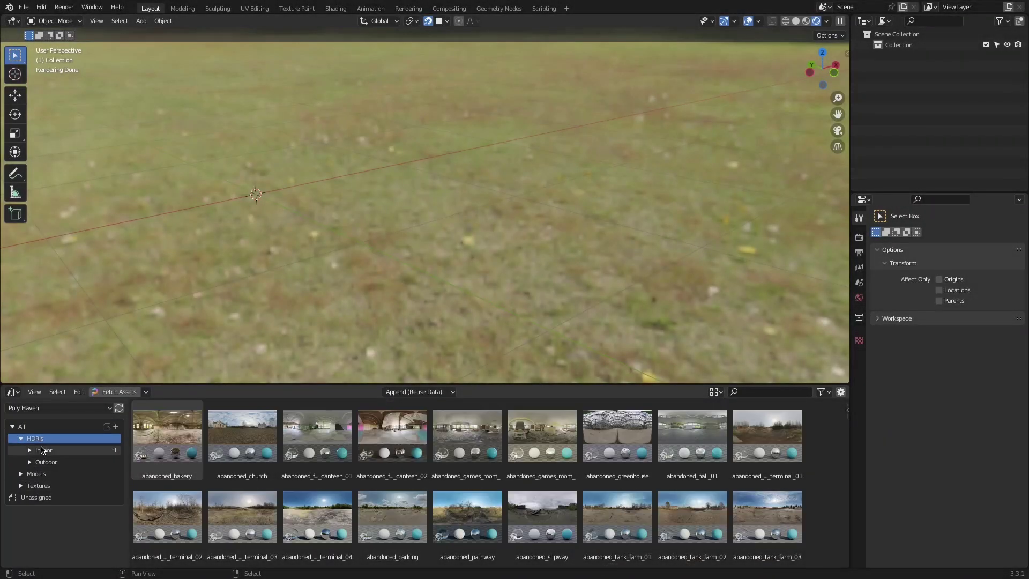
Step: Apply the outdoor HDRI abandoned_church as the scene's world and show its World properties
{"action": "left_click", "coordinate": [46, 461]}
{"action": "left_click_drag", "start_coordinate": [180, 440], "coordinate": [365, 268]}
{"action": "middle_click_drag", "start_coordinate": [364, 268], "coordinate": [589, 230]}
{"action": "left_click", "coordinate": [859, 298]}
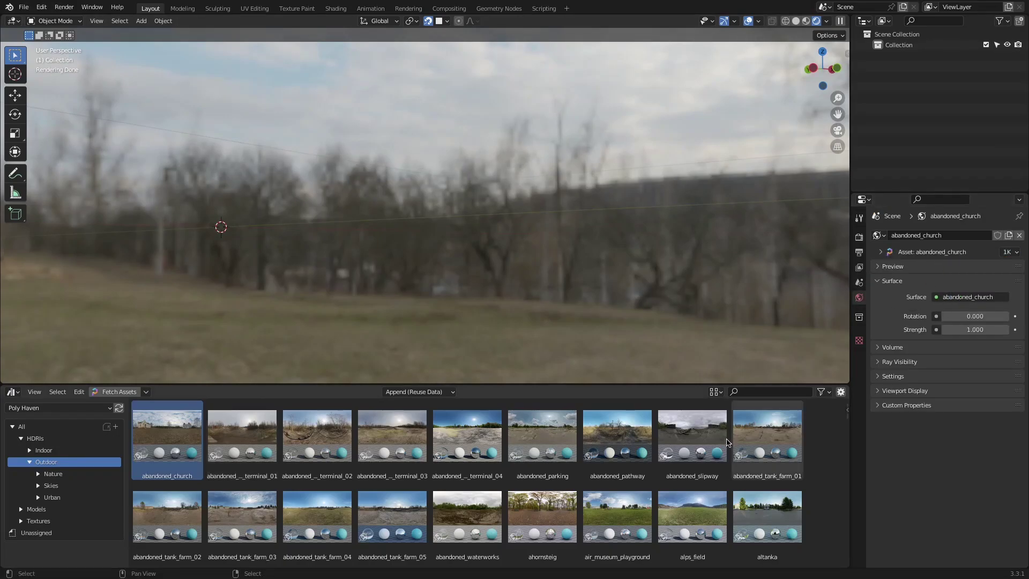
Step: Apply two other outdoor HDRIs to the scene one after another and open the world's resolution options
{"action": "scroll", "coordinate": [696, 444], "scroll_direction": "down", "scroll_amount": 10}
{"action": "left_click_drag", "start_coordinate": [771, 445], "coordinate": [568, 247]}
{"action": "middle_click_drag", "start_coordinate": [529, 257], "coordinate": [568, 204]}
{"action": "scroll", "coordinate": [503, 497], "scroll_direction": "down", "scroll_amount": 3}
{"action": "scroll", "coordinate": [503, 497], "scroll_direction": "down", "scroll_amount": 6}
{"action": "left_click_drag", "start_coordinate": [467, 435], "coordinate": [482, 271]}
{"action": "middle_click_drag", "start_coordinate": [482, 271], "coordinate": [480, 301]}
{"action": "left_click", "coordinate": [997, 252]}
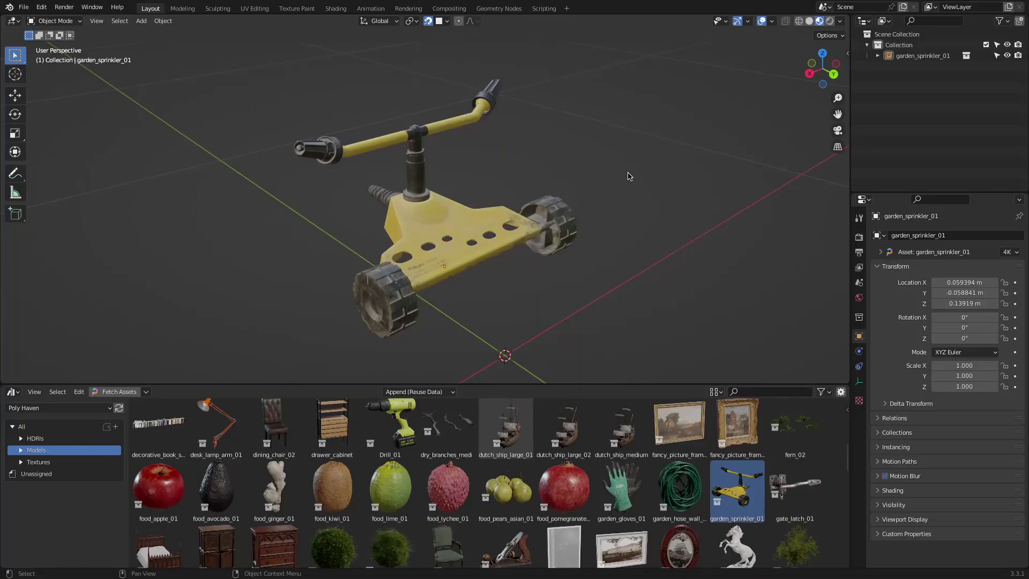
Step: Select the garden_sprinkler_01 model and examine its surface textures up close
{"action": "left_click", "coordinate": [474, 226]}
{"action": "scroll", "coordinate": [472, 227], "scroll_direction": "up", "scroll_amount": 6}
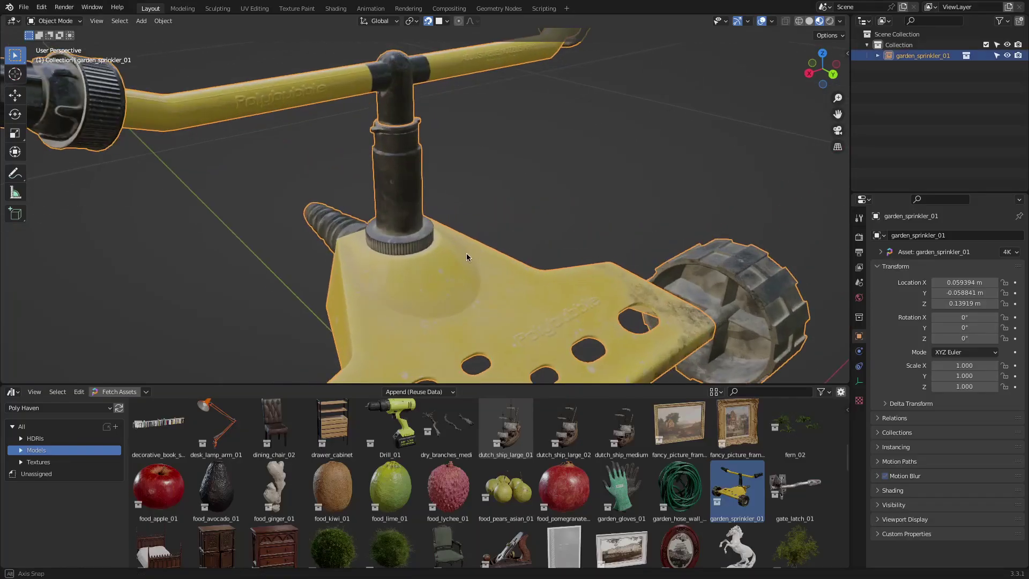
{"action": "middle_click_drag", "start_coordinate": [453, 248], "coordinate": [503, 155]}
{"action": "scroll", "coordinate": [455, 264], "scroll_direction": "up", "scroll_amount": 5}
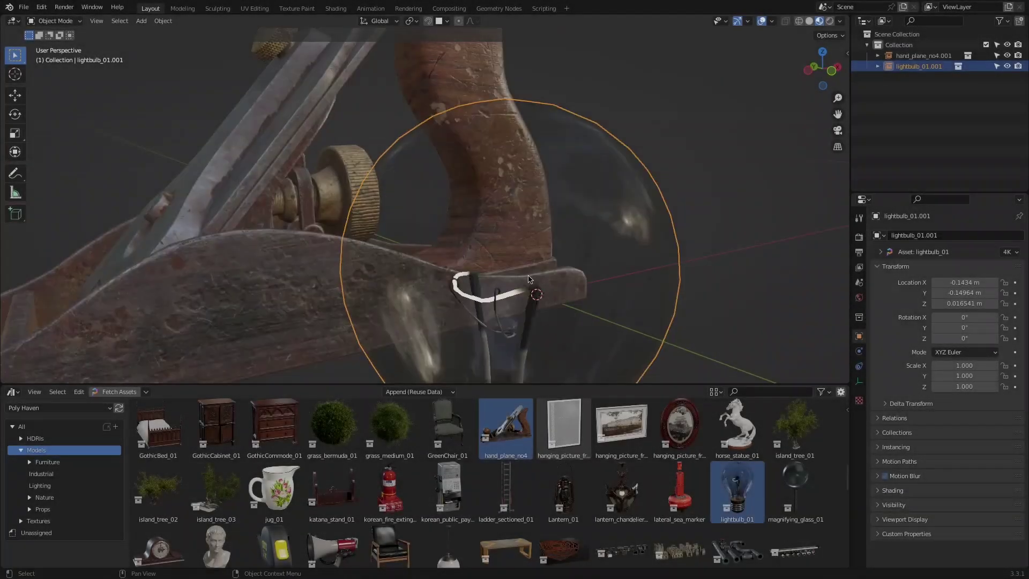
Step: Open the texture resolution options of the lightbulb_01 model and examine the bulb up close
{"action": "left_click", "coordinate": [1006, 250]}
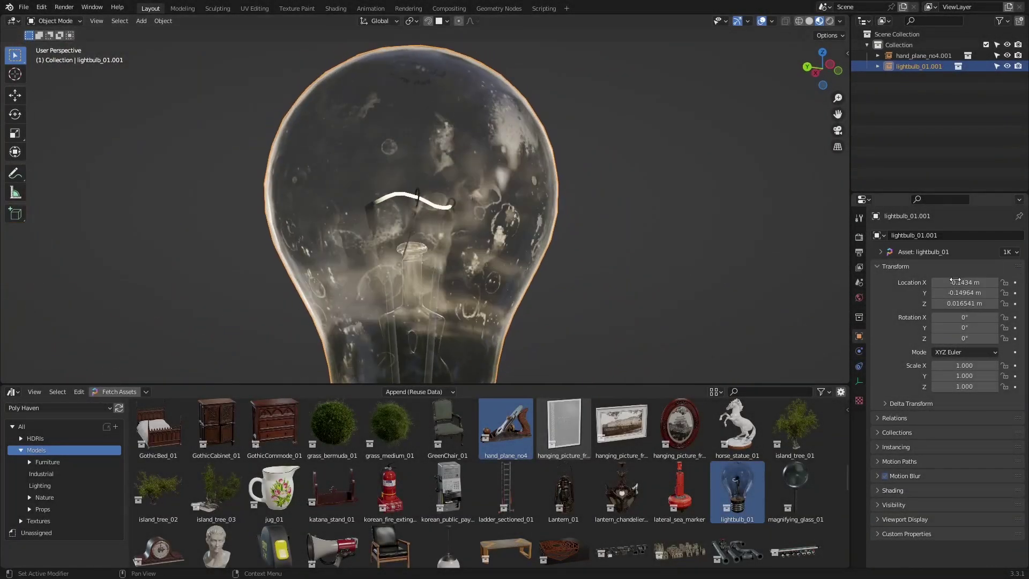
{"action": "left_click", "coordinate": [695, 221]}
{"action": "middle_click_drag", "start_coordinate": [695, 220], "coordinate": [592, 214]}
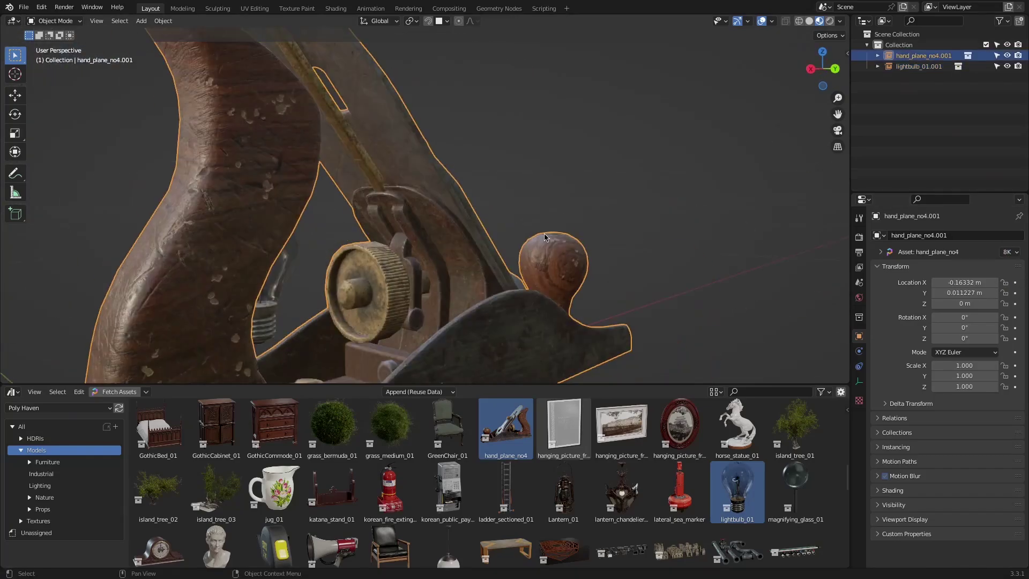
Step: Set the texture resolution of the hand_plane_no4 model to 8K
{"action": "middle_click_drag", "start_coordinate": [542, 237], "coordinate": [600, 252]}
{"action": "left_click", "coordinate": [1005, 253]}
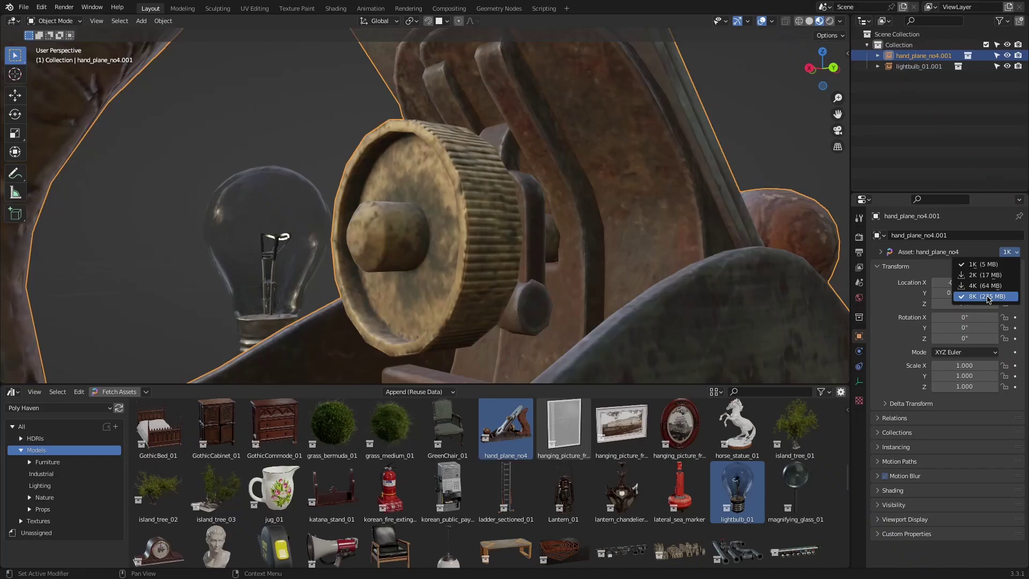
{"action": "left_click", "coordinate": [986, 295]}
Step: Add the antique_katana_01 model to the scene in front of the hand plane
{"action": "scroll", "coordinate": [657, 223], "scroll_direction": "down", "scroll_amount": 6}
{"action": "left_click_drag", "start_coordinate": [332, 430], "coordinate": [487, 333]}
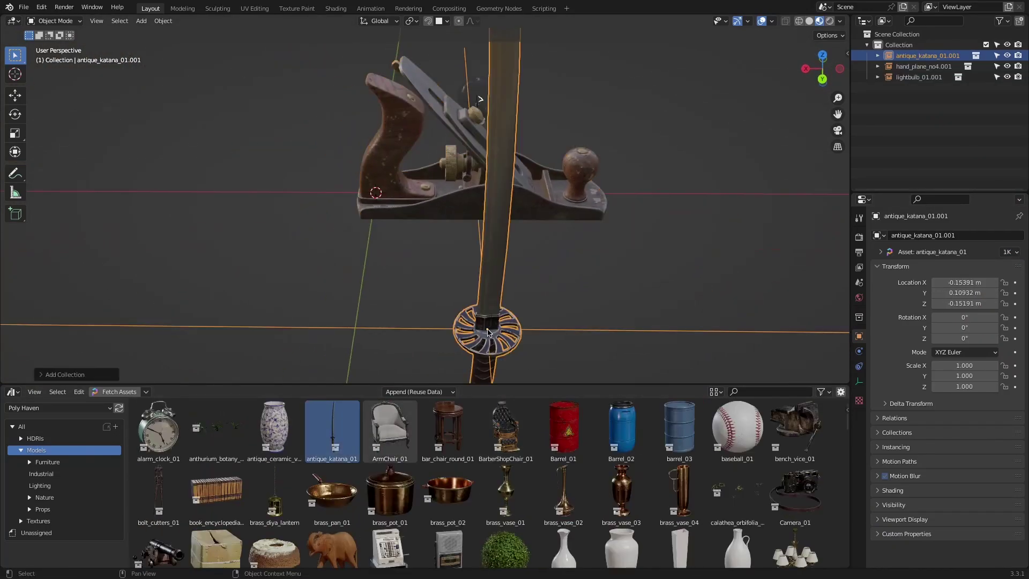
{"action": "middle_click_drag", "start_coordinate": [462, 186], "coordinate": [426, 188]}
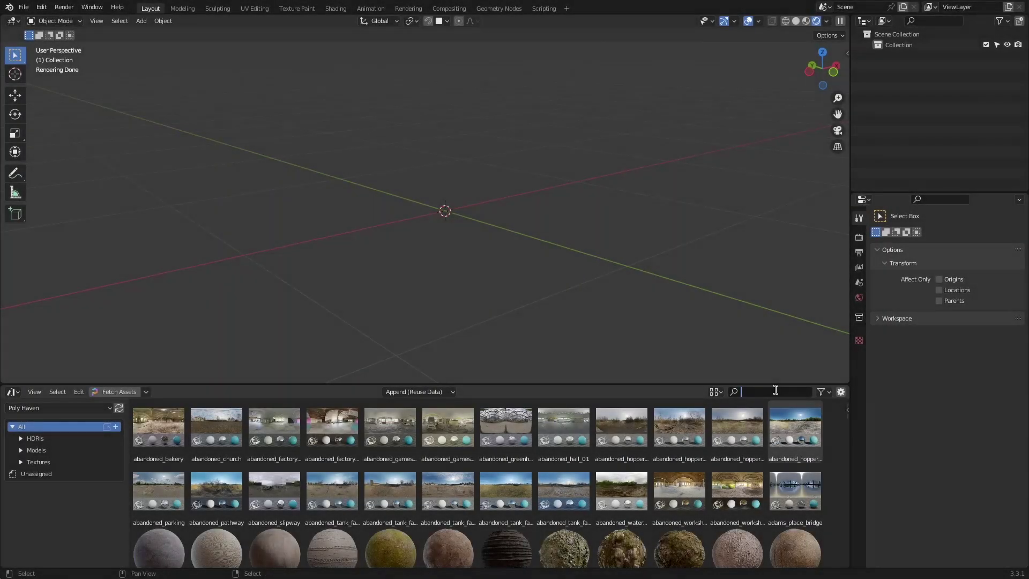
Step: Search the assets for "outdoor" and apply the abandoned_hopper_terminal_04 HDRI to the empty scene
{"action": "type", "text": "outdoor"}
{"action": "key", "text": "Return"}
{"action": "left_click_drag", "start_coordinate": [383, 431], "coordinate": [458, 224]}
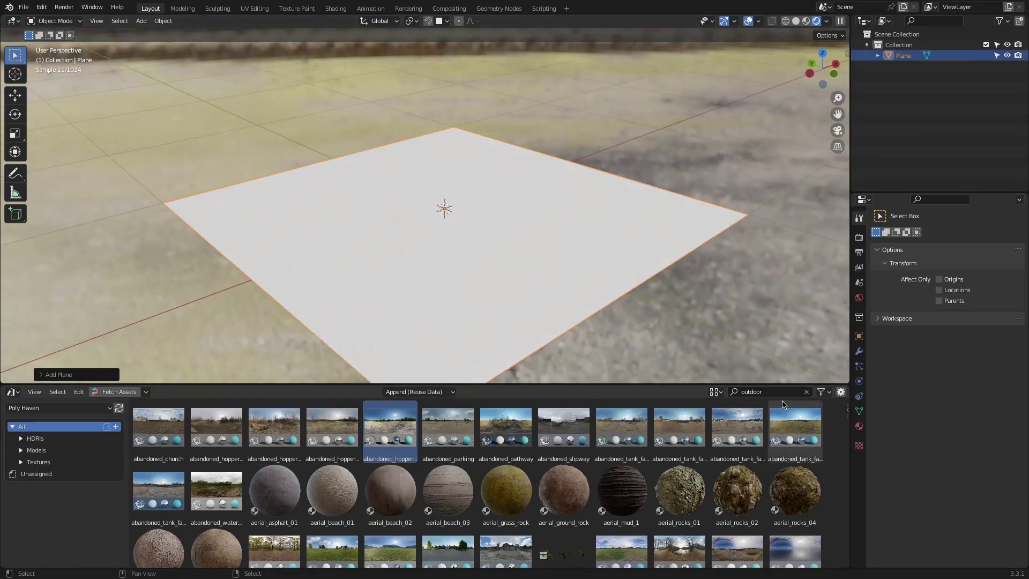
Step: Search the assets for "grass" and add the grass_bermuda_01 model to the scene
{"action": "type", "text": "grass"}
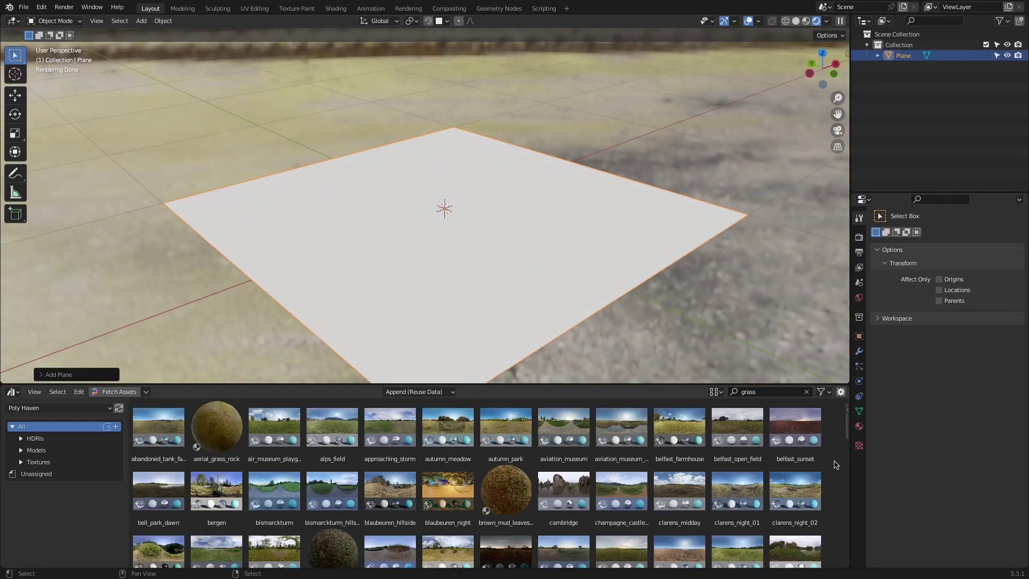
{"action": "scroll", "coordinate": [224, 475], "scroll_direction": "down", "scroll_amount": 3}
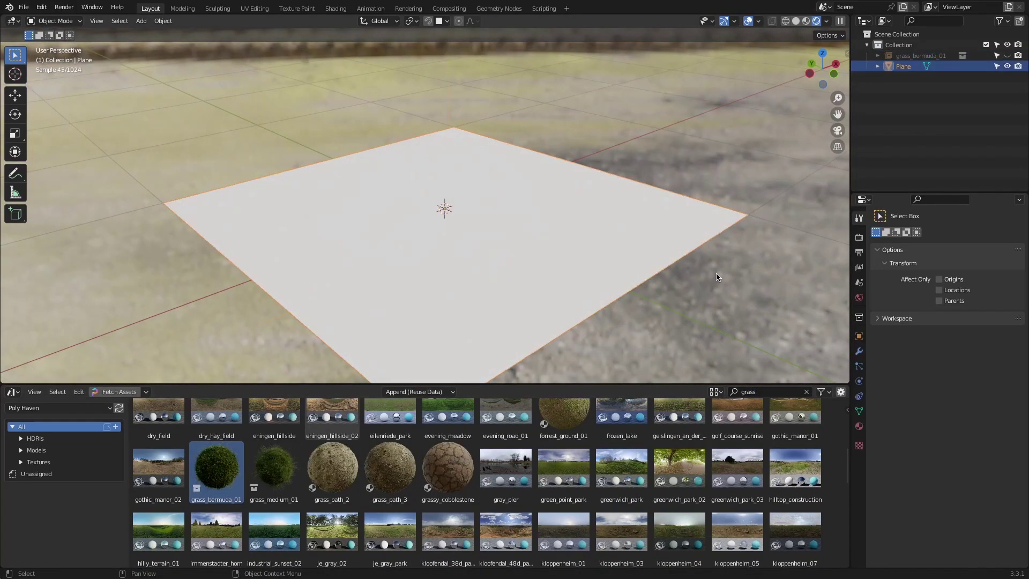
Step: Add a particle system to the plane and assign it the grass asset's existing hair ParticleSettings
{"action": "left_click", "coordinate": [879, 268]}
{"action": "left_click", "coordinate": [1019, 235]}
{"action": "left_click", "coordinate": [878, 293]}
{"action": "left_click", "coordinate": [905, 311]}
{"action": "middle_click_drag", "start_coordinate": [525, 236], "coordinate": [536, 250]}
{"action": "key", "text": "s"}
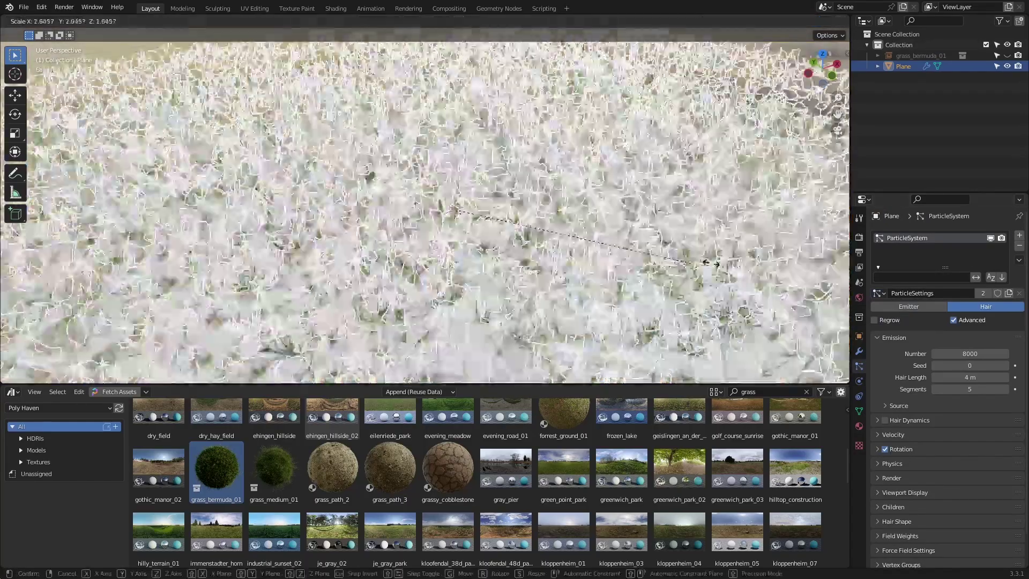
{"action": "right_click", "coordinate": [315, 242]}
{"action": "key", "text": "alt+a"}
Step: Set the emission number of the plane's grass particle system to 11775
{"action": "scroll", "coordinate": [314, 242], "scroll_direction": "up", "scroll_amount": 3}
{"action": "left_click_drag", "start_coordinate": [969, 354], "coordinate": [1002, 354]}
{"action": "scroll", "coordinate": [424, 212], "scroll_direction": "down", "scroll_amount": 4}
Step: Try scaling down the grass-covered plane and deselect it
{"action": "left_click", "coordinate": [777, 241]}
{"action": "key", "text": "s"}
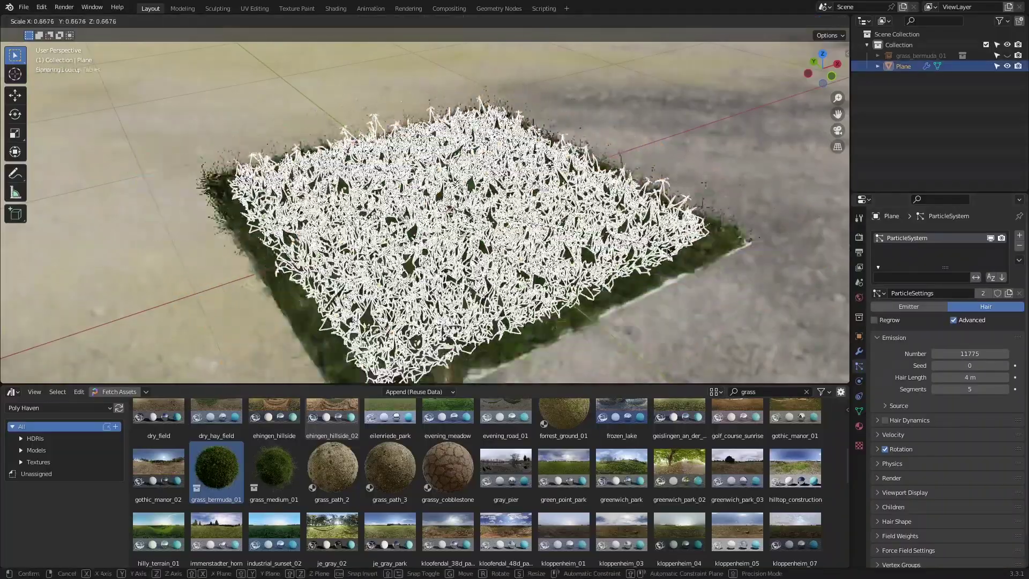
{"action": "left_click", "coordinate": [706, 97]}
{"action": "scroll", "coordinate": [706, 96], "scroll_direction": "up", "scroll_amount": 4}
{"action": "left_click", "coordinate": [706, 97]}
{"action": "scroll", "coordinate": [697, 113], "scroll_direction": "down", "scroll_amount": 4}
{"action": "middle_click_drag", "start_coordinate": [689, 124], "coordinate": [738, 221]}
{"action": "left_click", "coordinate": [685, 178]}
{"action": "left_click", "coordinate": [624, 214]}
{"action": "left_click", "coordinate": [714, 185]}
Step: Search the assets for "tree", add the island_tree_01 model onto the grass-covered plane, and deselect it
{"action": "left_click", "coordinate": [773, 392]}
{"action": "type", "text": "tree"}
{"action": "key", "text": "Return"}
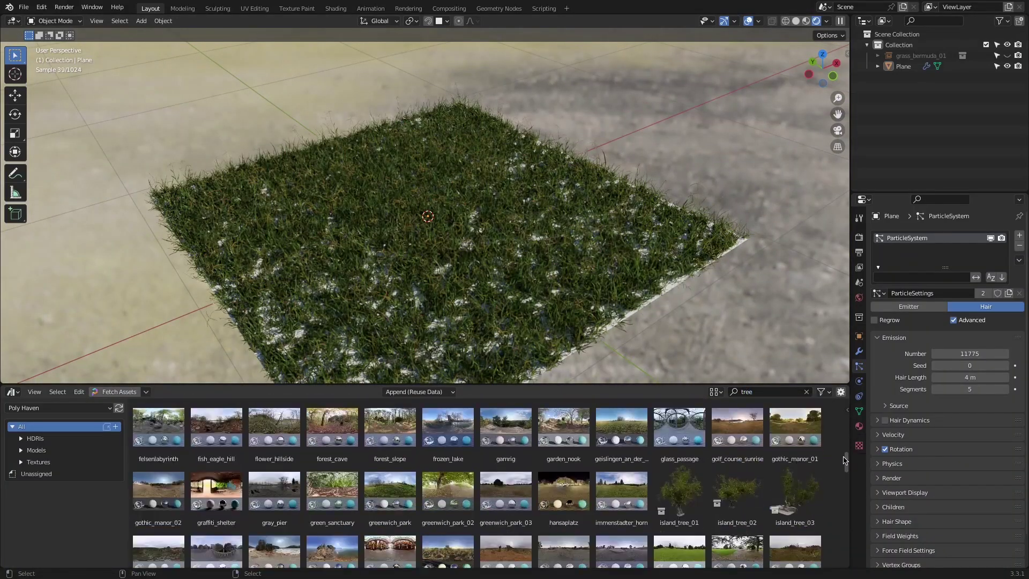
{"action": "left_click_drag", "start_coordinate": [689, 450], "coordinate": [433, 177]}
{"action": "middle_click_drag", "start_coordinate": [403, 206], "coordinate": [410, 219]}
{"action": "left_click", "coordinate": [589, 268]}
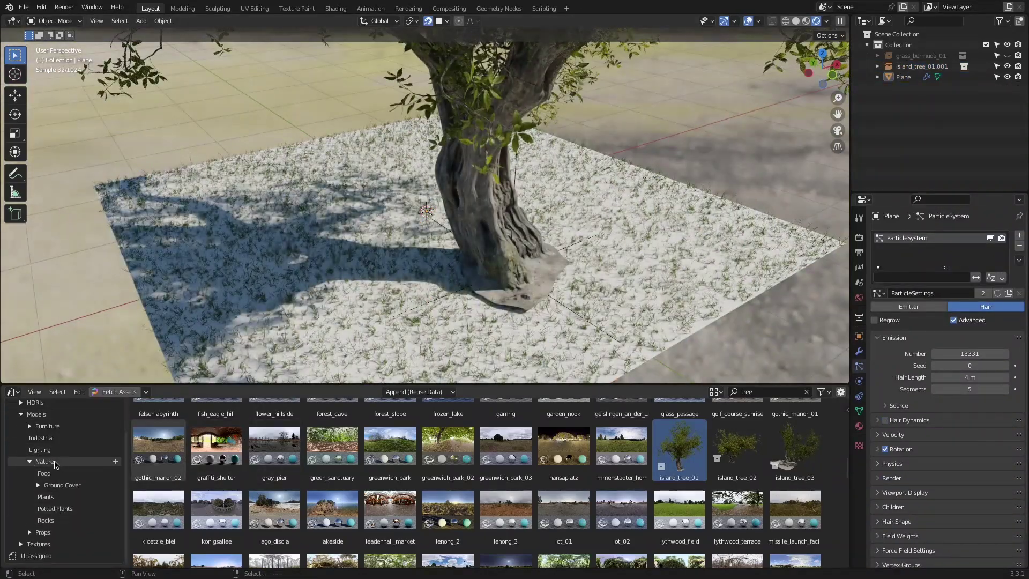
Step: Filter the assets to the Nature models, add celandine_01 to the scene and hide it
{"action": "left_click", "coordinate": [54, 462]}
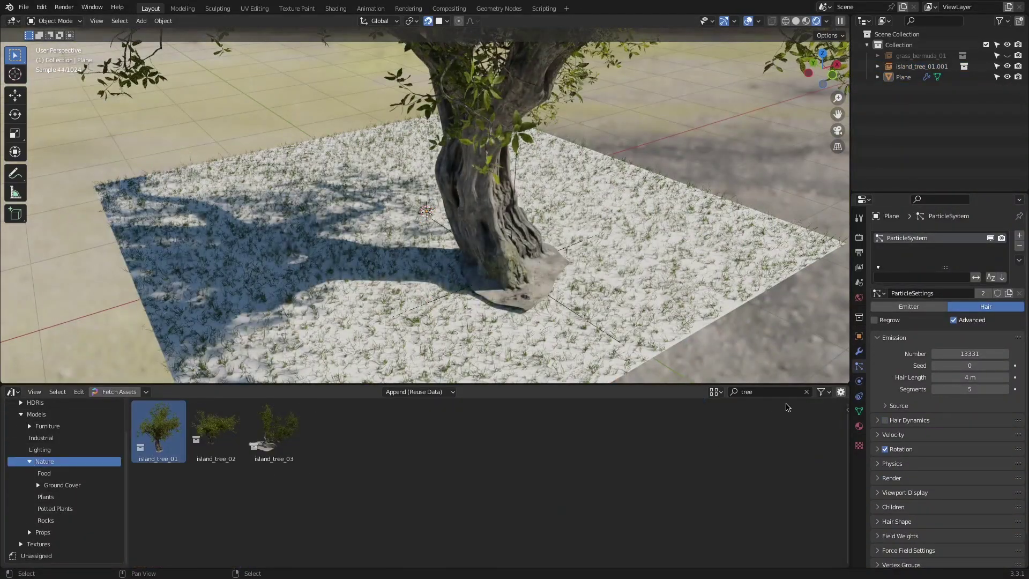
{"action": "left_click_drag", "start_coordinate": [595, 308], "coordinate": [691, 227]}
{"action": "key", "text": "h"}
Step: Assign ParticleSettings.002 to the plane's particle system and deselect the plane
{"action": "left_click", "coordinate": [697, 241]}
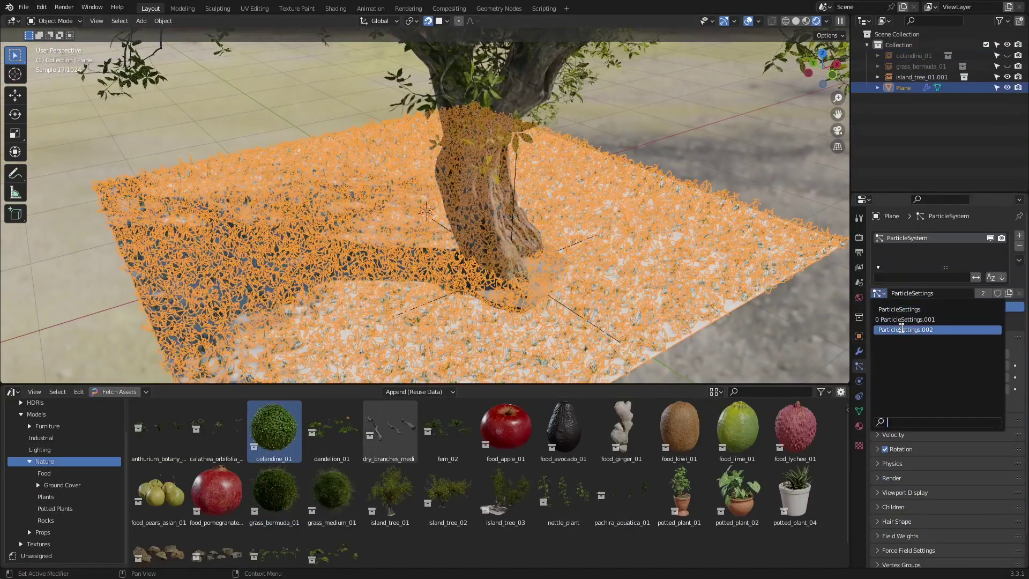
{"action": "left_click", "coordinate": [901, 329]}
{"action": "key", "text": "alt+a"}
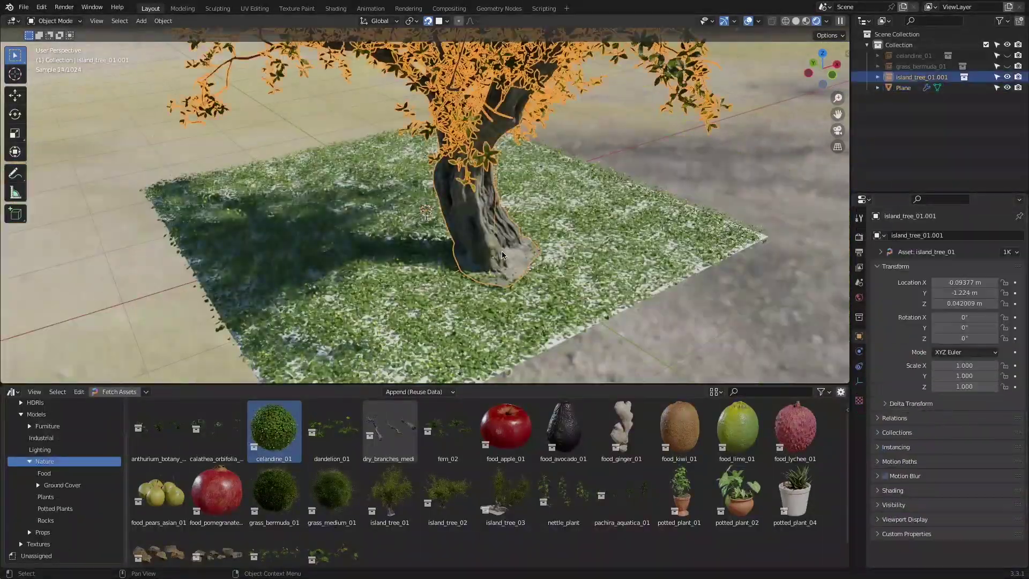
Step: Move the island tree toward the plane's edge, to about X 1.16 m, Y -1.20 m, Z 0 m
{"action": "left_click", "coordinate": [599, 277]}
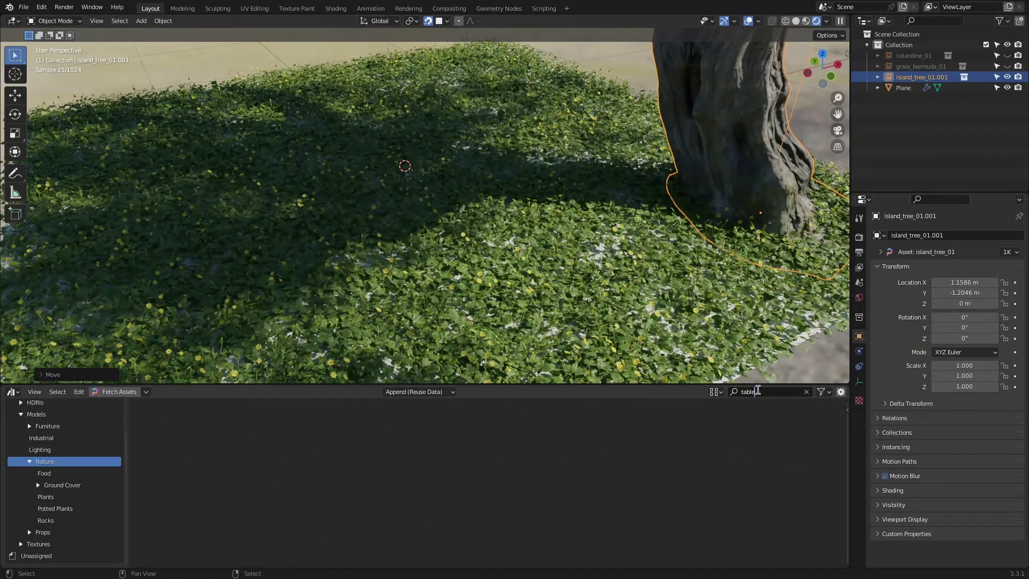
Step: Add the outdoor_table_chair_set_01 model from a "table" search and position it on the ground beside the tree, at about X -0.21 m, Y 0.12 m
{"action": "key", "text": "g"}
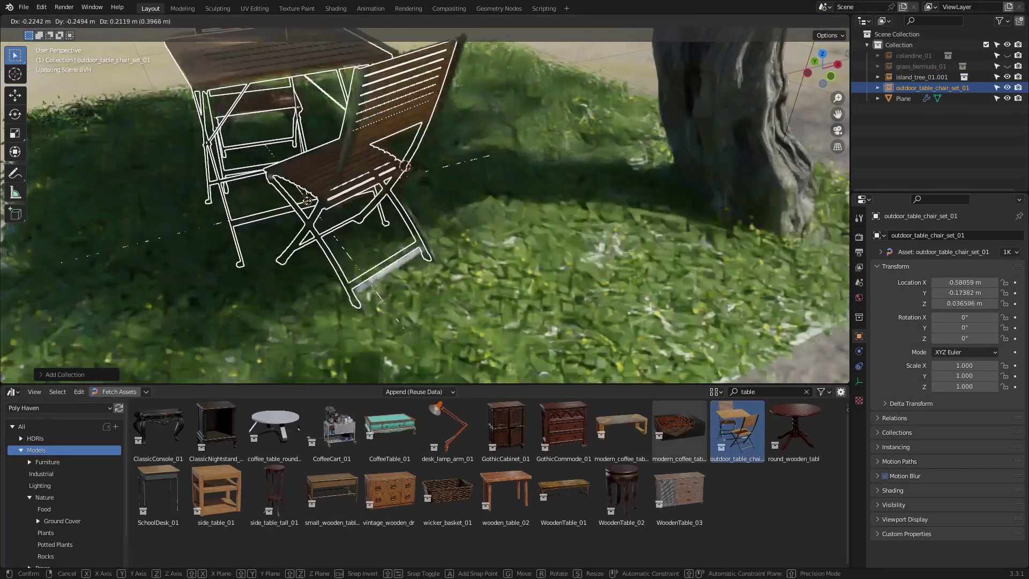
{"action": "left_click", "coordinate": [321, 215]}
{"action": "middle_click_drag", "start_coordinate": [447, 242], "coordinate": [421, 249]}
{"action": "scroll", "coordinate": [421, 249], "scroll_direction": "down", "scroll_amount": 2}
{"action": "key", "text": "g"}
{"action": "left_click", "coordinate": [479, 159]}
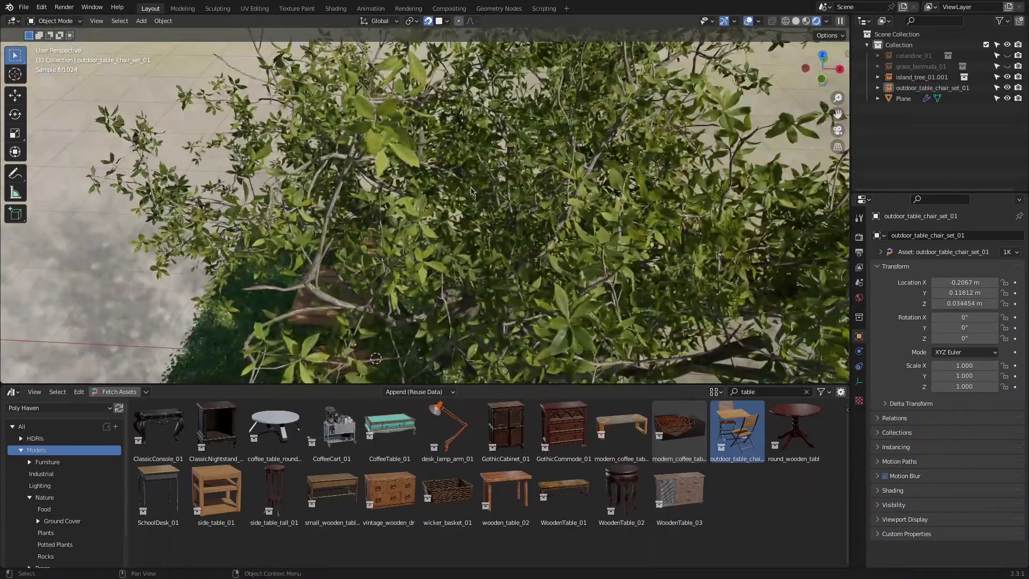